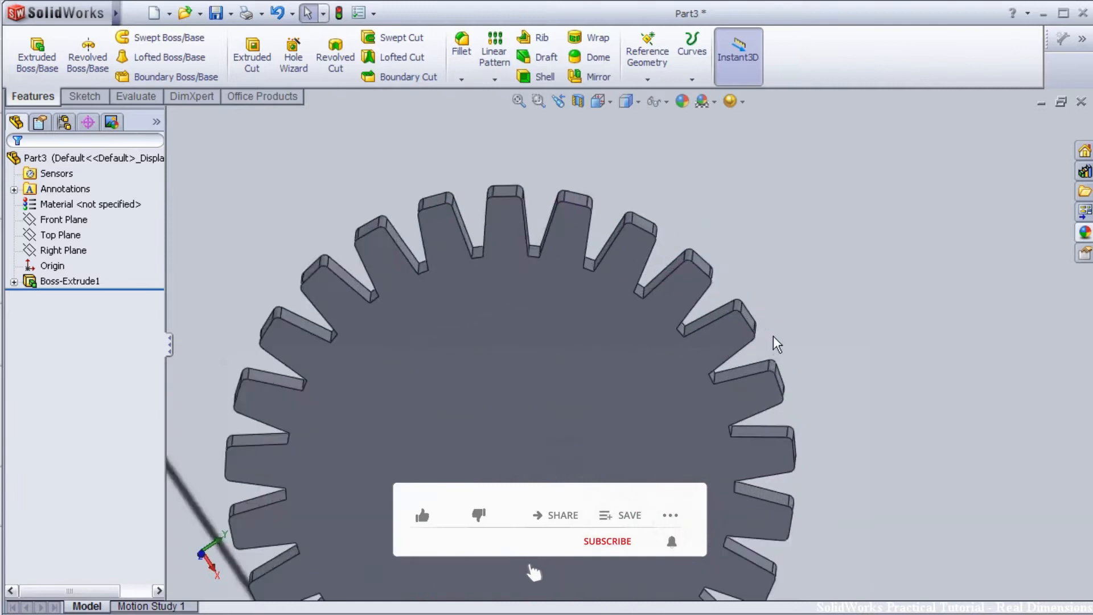
pyautogui.scroll(3, 771, 435)
pyautogui.moveTo(769, 435); pyautogui.dragTo(703, 483, button='middle')
pyautogui.scroll(-3, 730, 293)
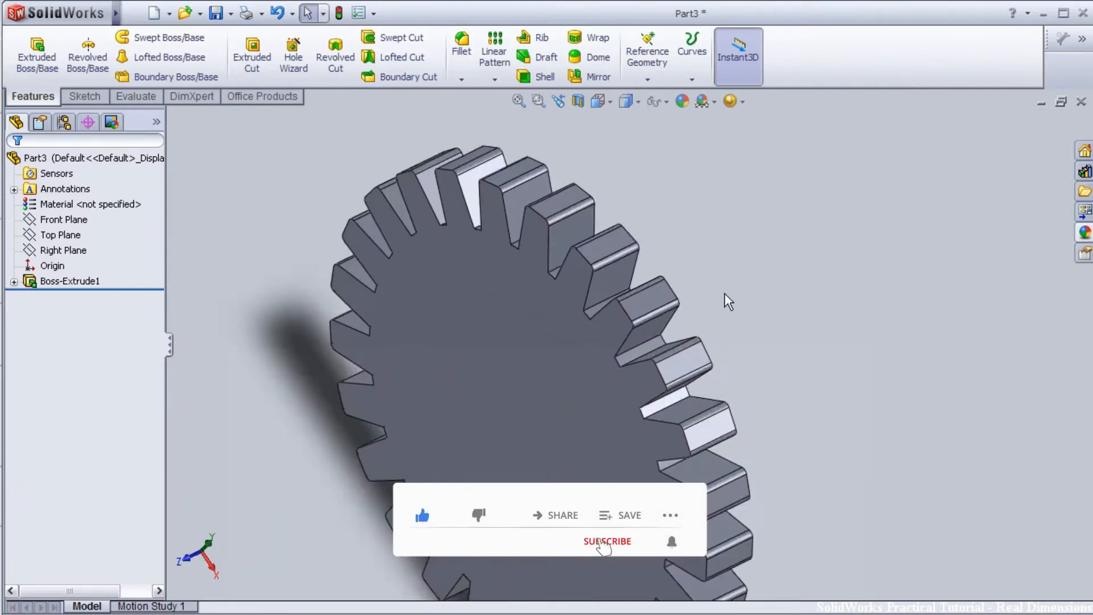
pyautogui.moveTo(725, 293); pyautogui.dragTo(833, 262, button='middle')
pyautogui.scroll(3, 948, 327)
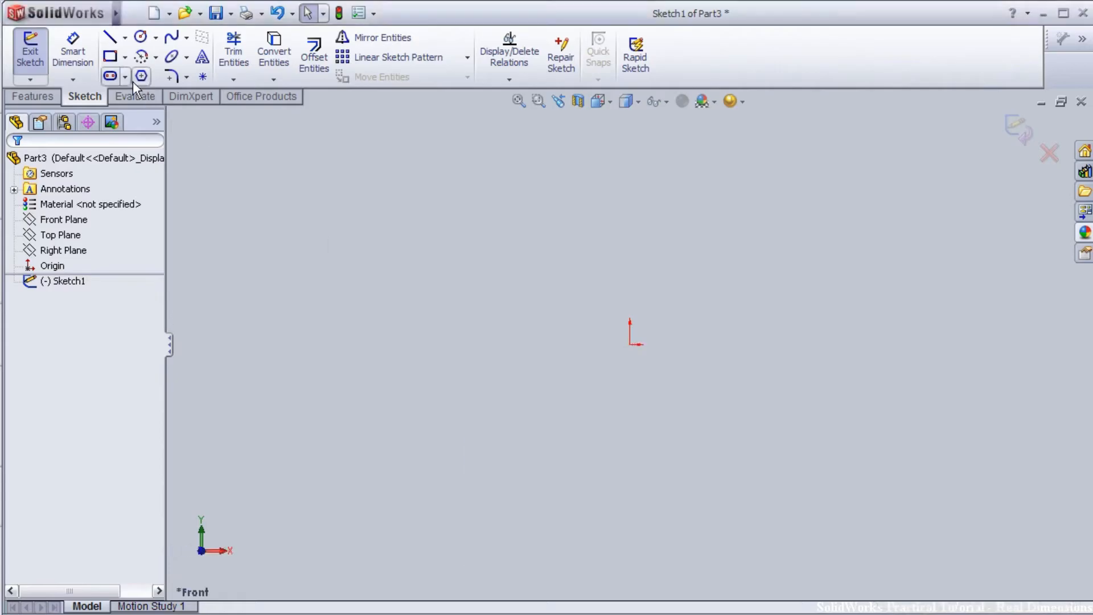
# - Sketch a circle centred on the origin and dimension its diameter as 150 mm
pyautogui.moveTo(629, 344); pyautogui.dragTo(587, 189)
pyautogui.click(83, 71)
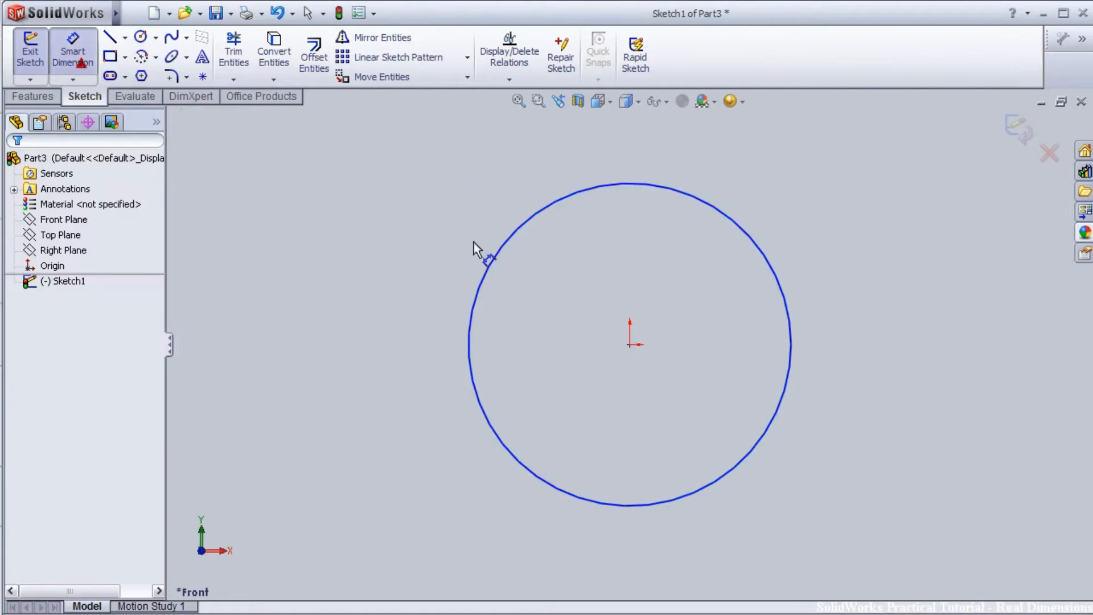
pyautogui.click(497, 248)
pyautogui.click(424, 246)
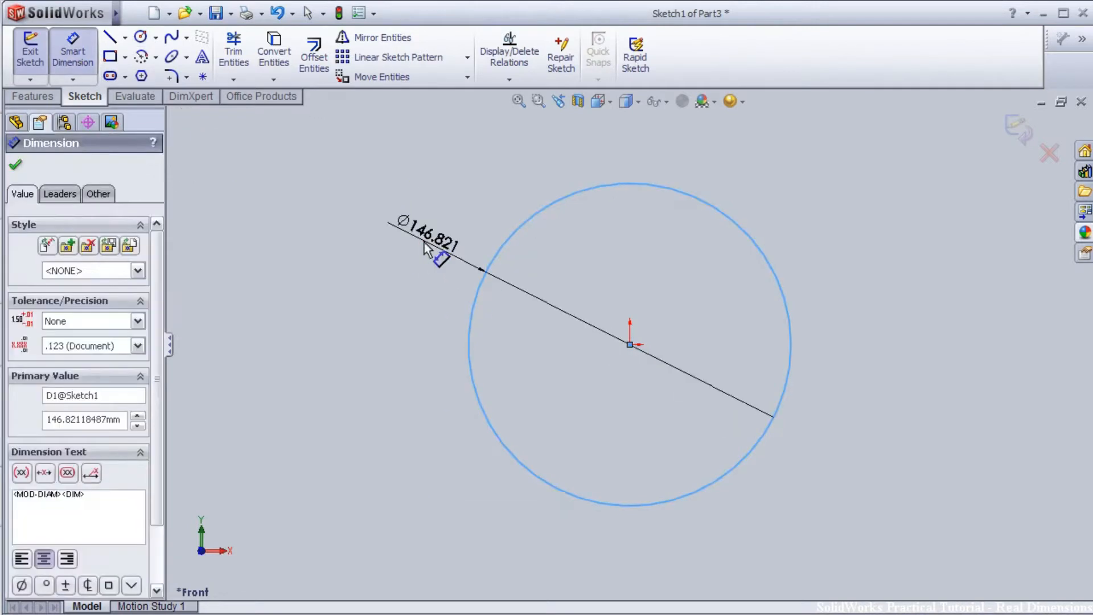
pyautogui.write('150')
pyautogui.press('Return')
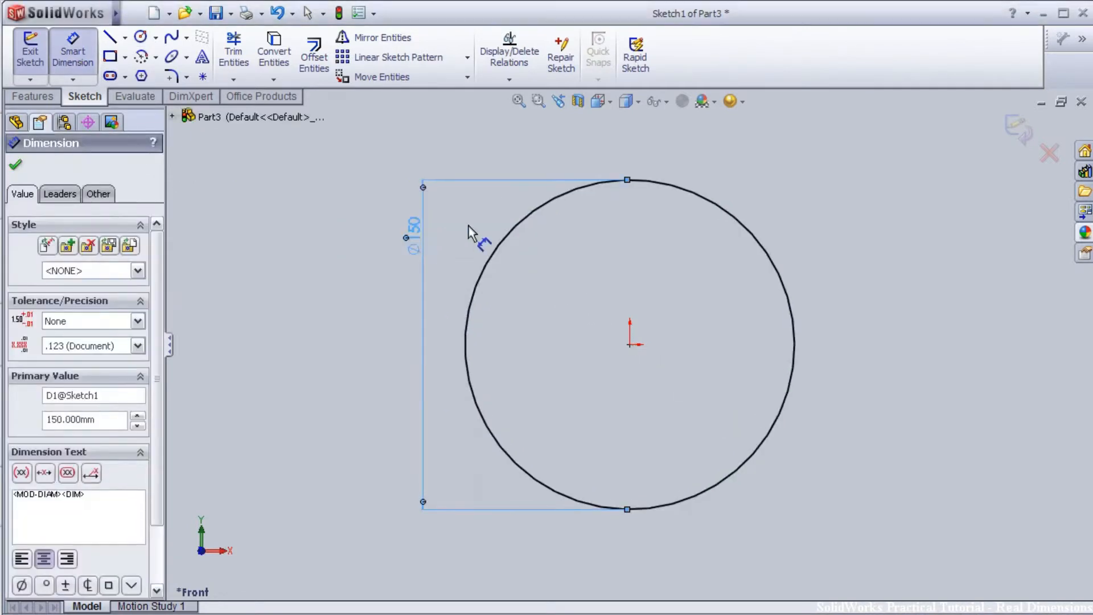
# - Draw a vertical centerline about 189 mm long through the origin, extending past the circle above and below
pyautogui.scroll(-2, 443, 228)
pyautogui.scroll(2, 636, 270)
pyautogui.click(125, 37)
pyautogui.click(139, 73)
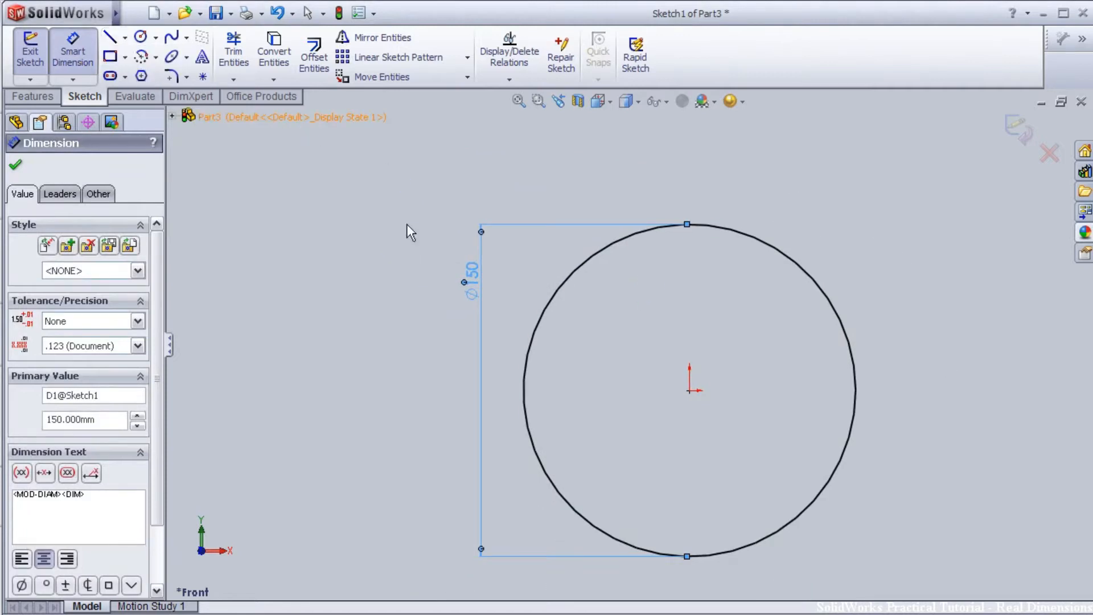
pyautogui.click(689, 161)
pyautogui.click(689, 579)
pyautogui.press('Escape')
pyautogui.press('Escape')
pyautogui.scroll(-5, 667, 210)
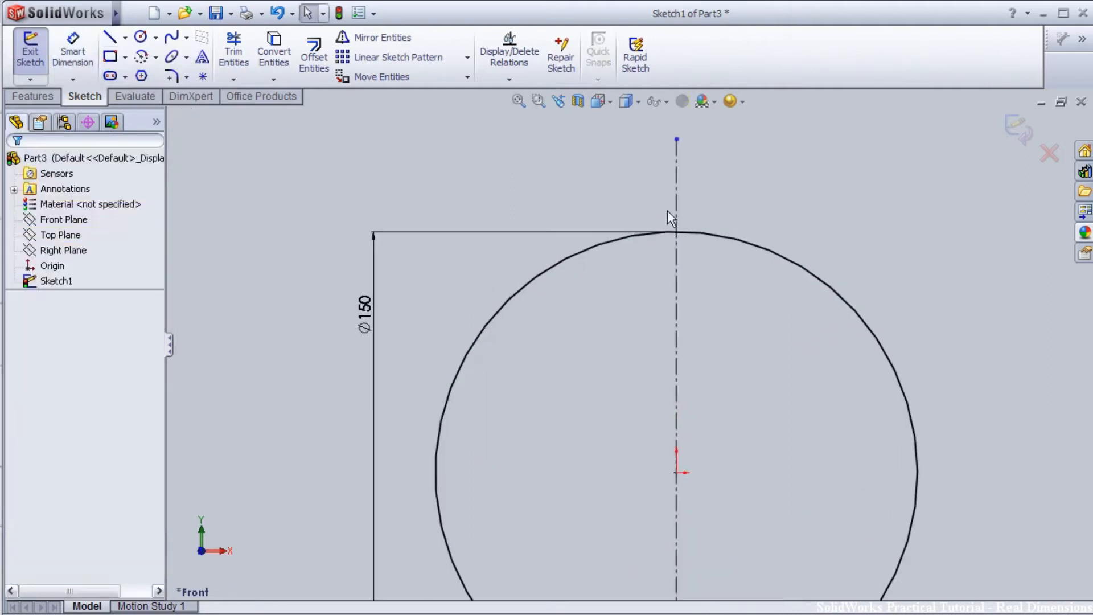
# - Draw a horizontal construction line about 27 mm long just above the circle's top, crossing the vertical centerline
pyautogui.scroll(4, 669, 268)
pyautogui.scroll(-4, 768, 190)
pyautogui.click(125, 37)
pyautogui.click(133, 55)
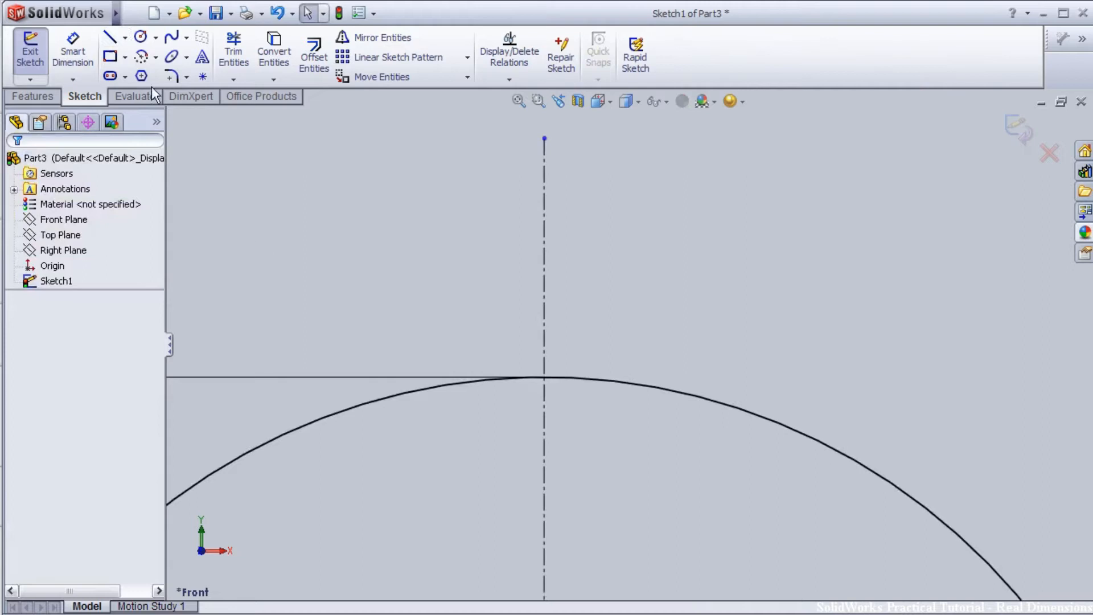
pyautogui.click(643, 375)
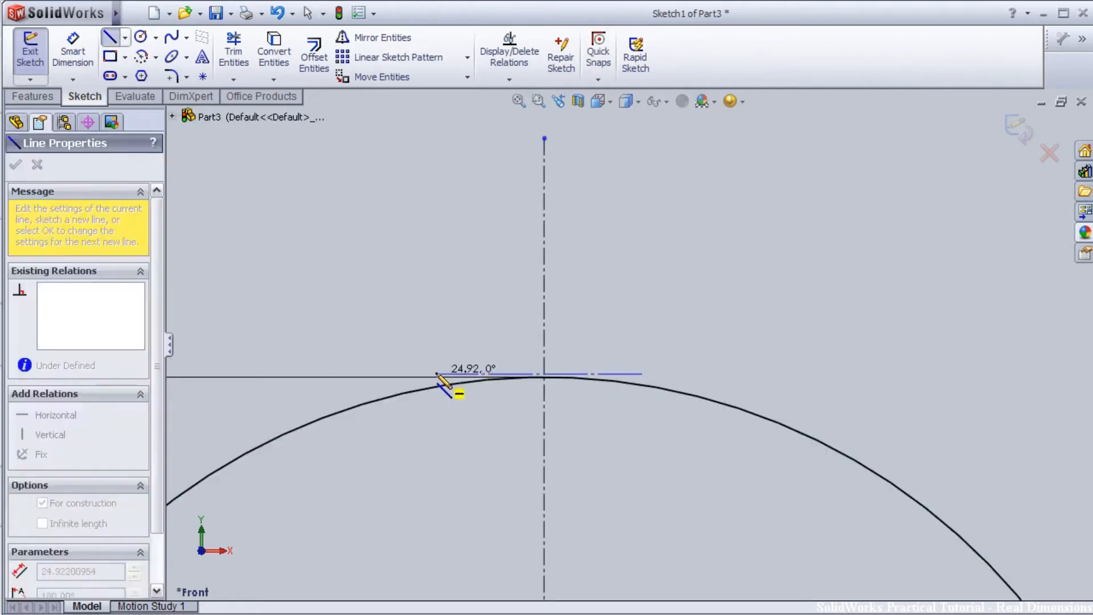
pyautogui.click(431, 377)
pyautogui.press('Escape')
pyautogui.scroll(-3, 605, 401)
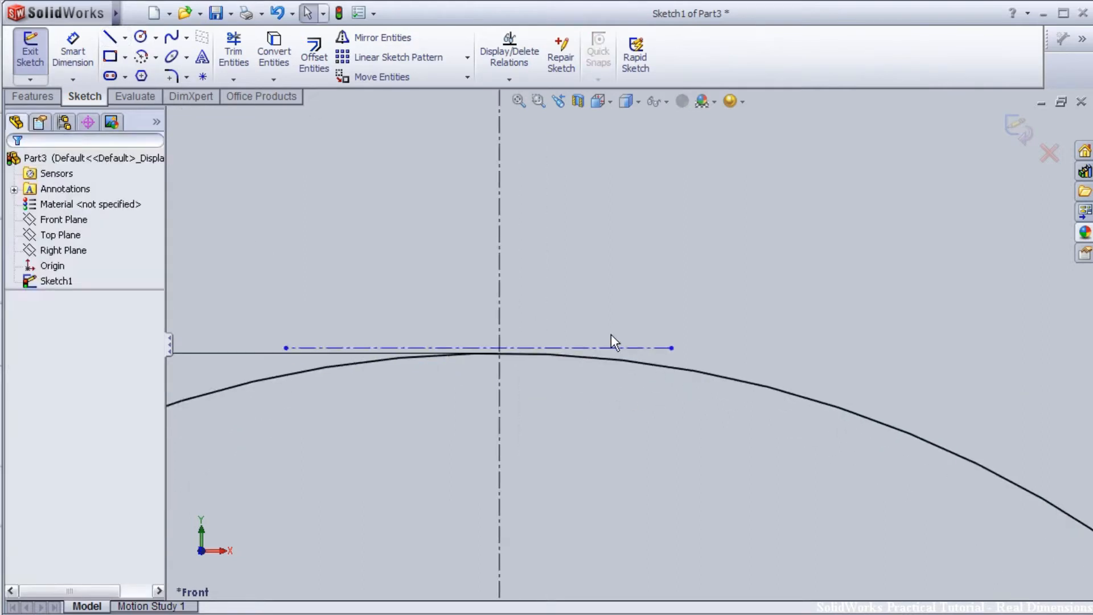
# - Add a Tangent relation between the horizontal construction line and the circle
pyautogui.click(613, 349)
pyautogui.click(627, 363)
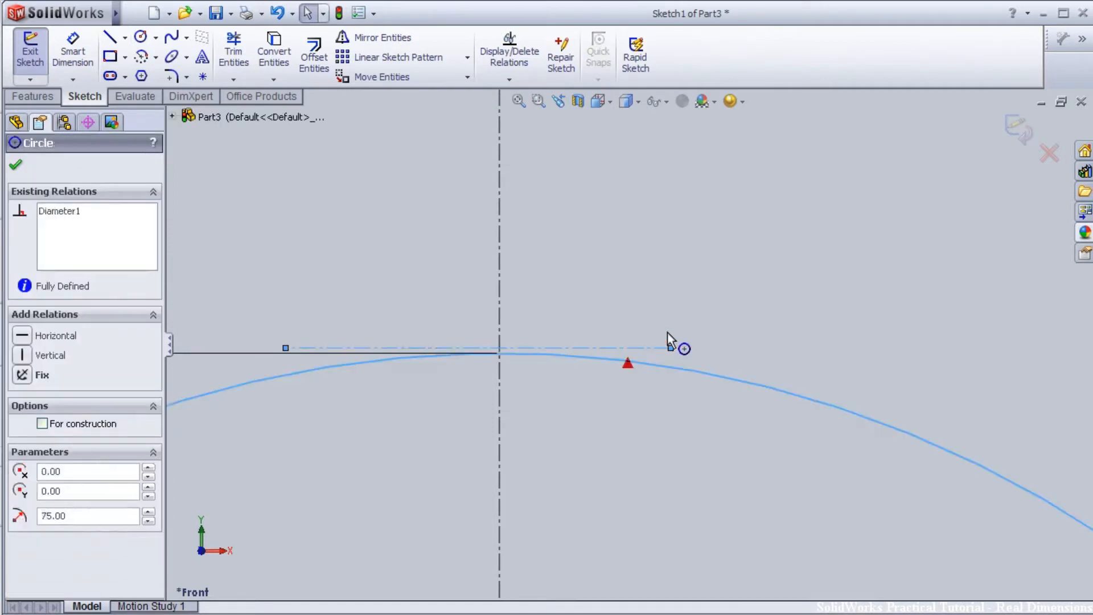
pyautogui.keyDown('ctrl'); pyautogui.click(667, 347); pyautogui.keyUp('ctrl')
pyautogui.scroll(4, 572, 330)
pyautogui.scroll(-4, 620, 341)
pyautogui.scroll(-2, 615, 334)
pyautogui.scroll(2, 611, 332)
pyautogui.scroll(-2, 610, 334)
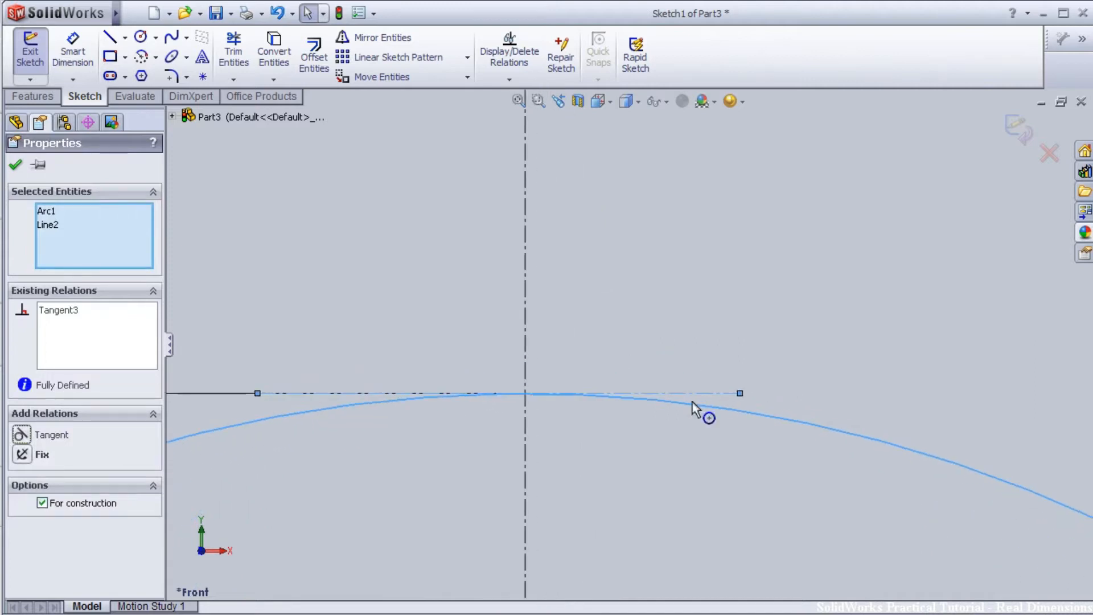
# - Dimension the horizontal construction line's length as 10 mm
pyautogui.click(67, 69)
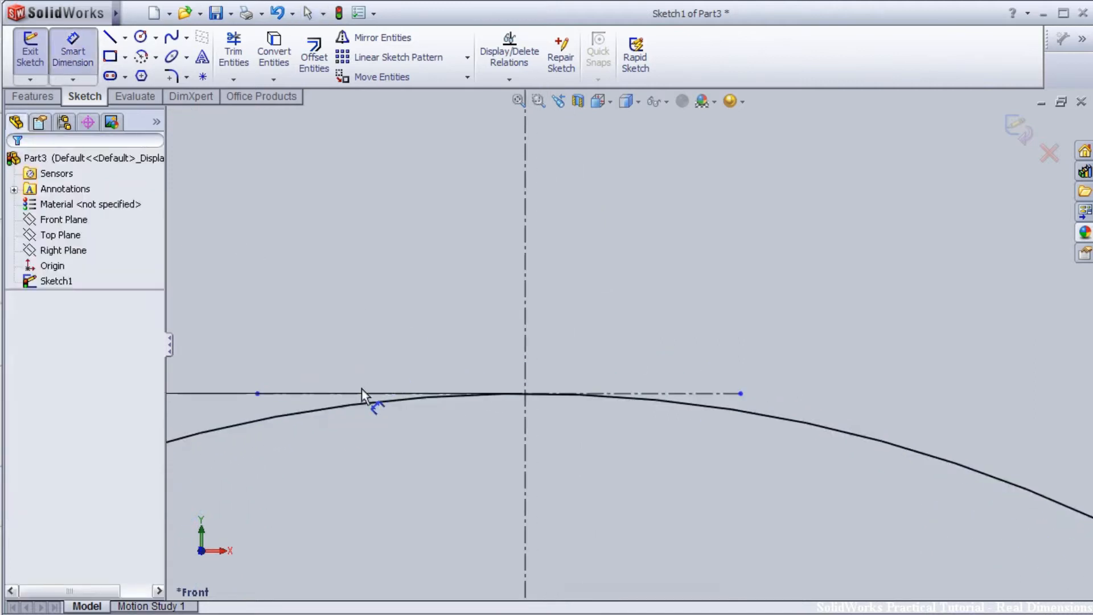
pyautogui.click(361, 393)
pyautogui.click(413, 306)
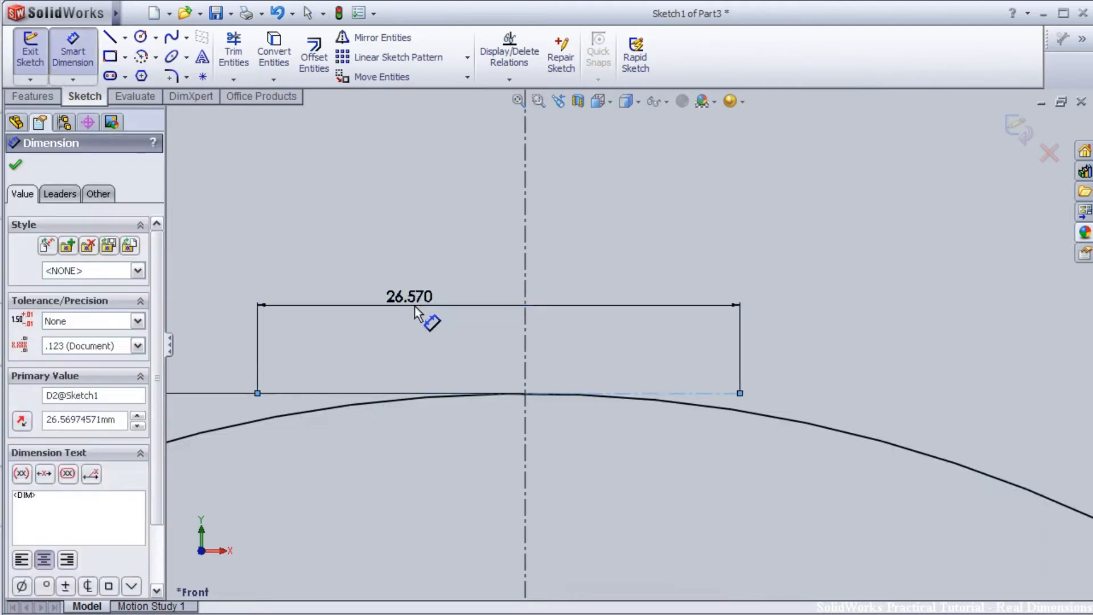
pyautogui.write('10')
pyautogui.press('Return')
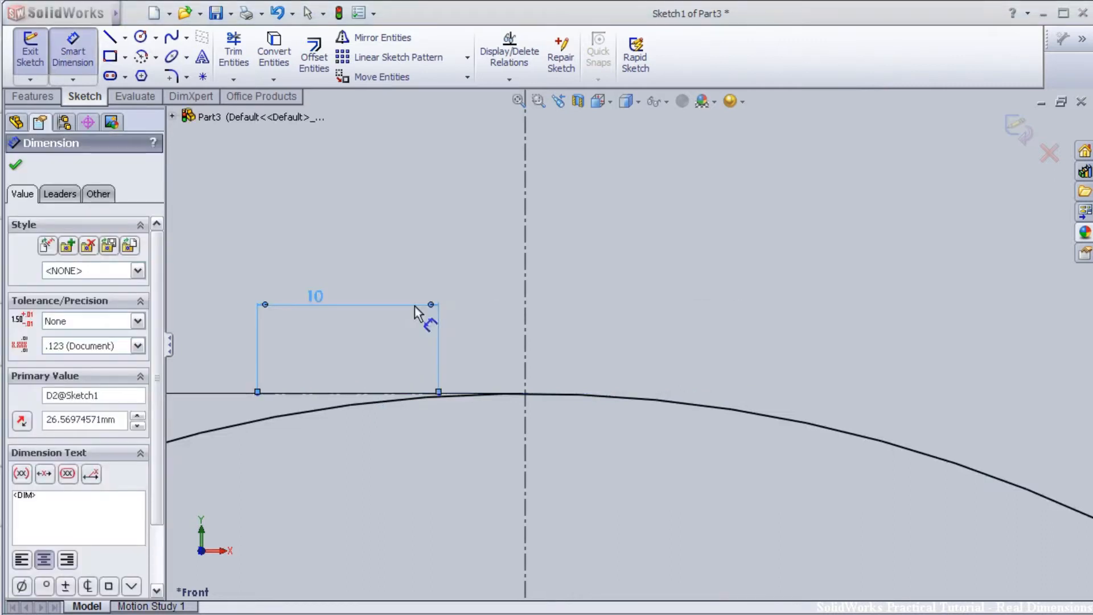
# - Set the horizontal construction line's length to 15 mm
pyautogui.scroll(-2, 394, 397)
pyautogui.scroll(-4, 316, 392)
pyautogui.scroll(3, 229, 380)
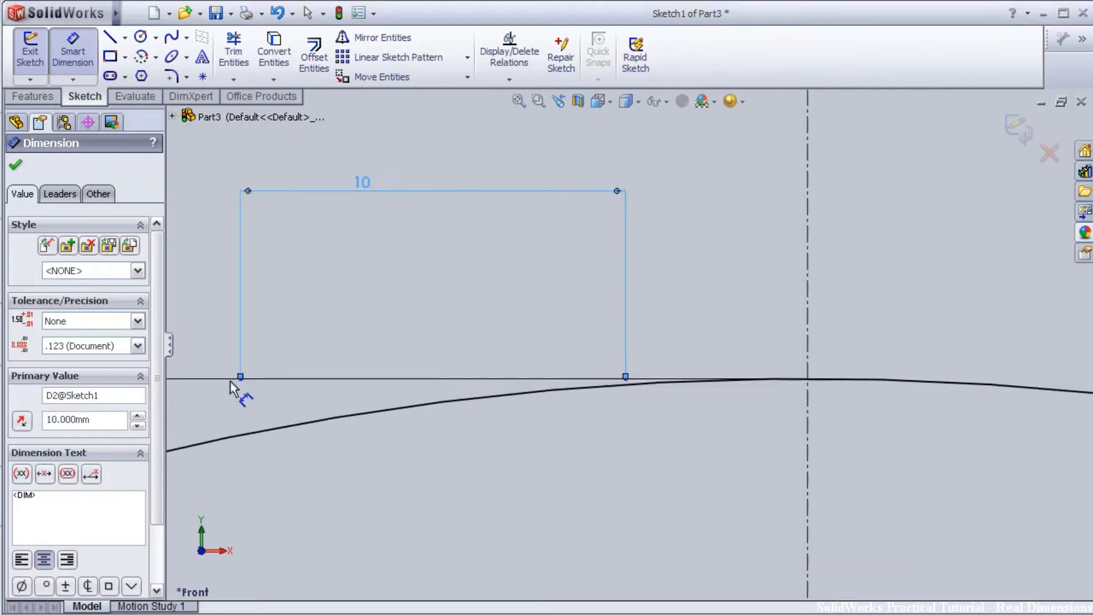
pyautogui.doubleClick(446, 233)
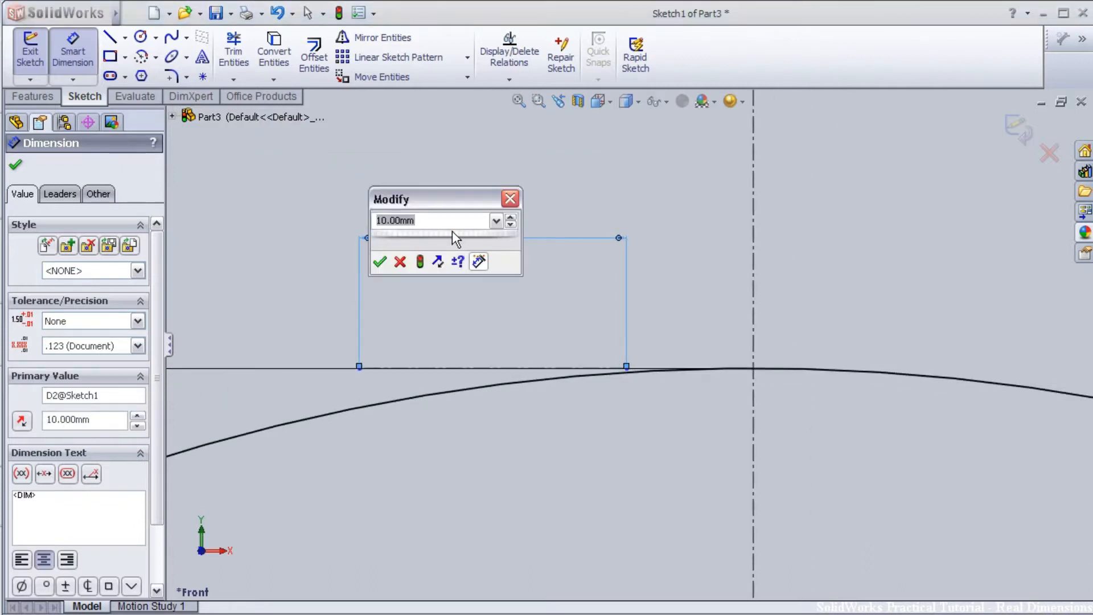
pyautogui.press('Return')
# - Select the vertical centerline and the horizontal construction line's right endpoint, then try a Midpoint relation between them and undo it
pyautogui.scroll(-4, 374, 358)
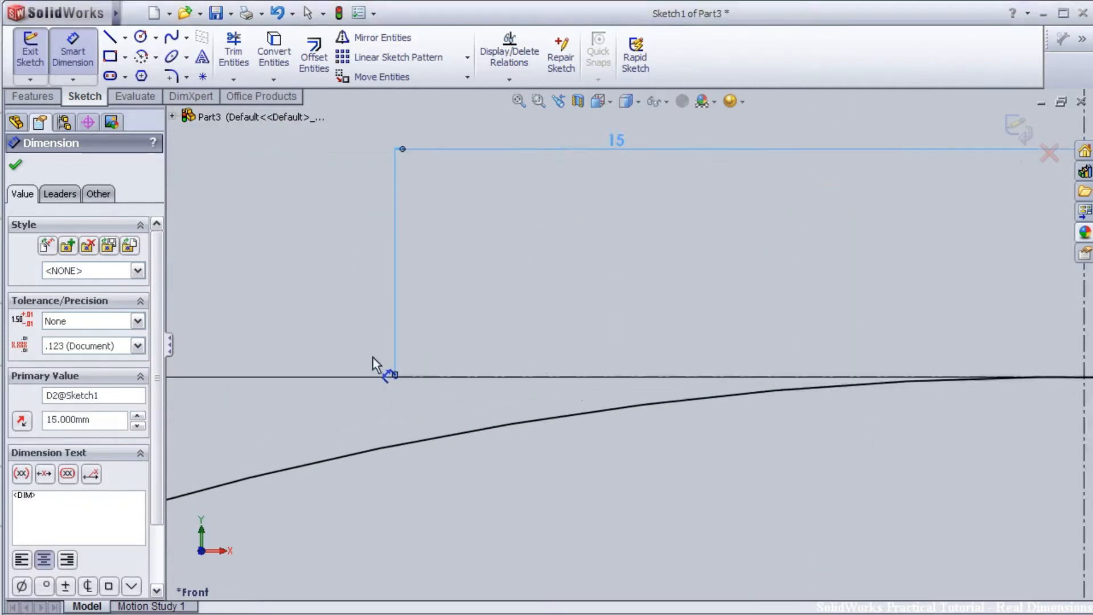
pyautogui.scroll(-3, 435, 380)
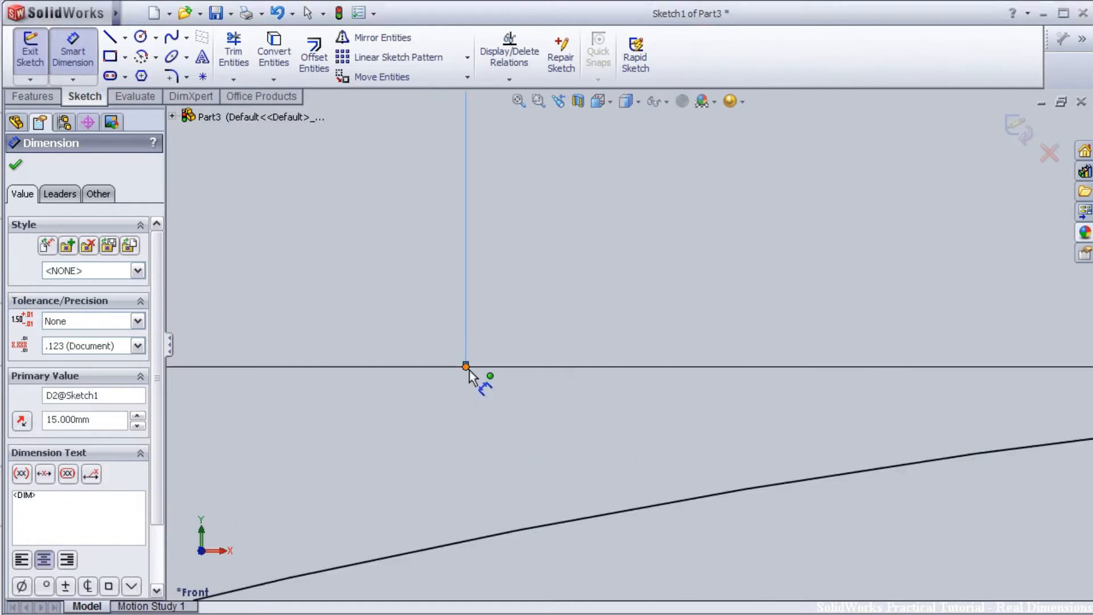
pyautogui.press('Escape')
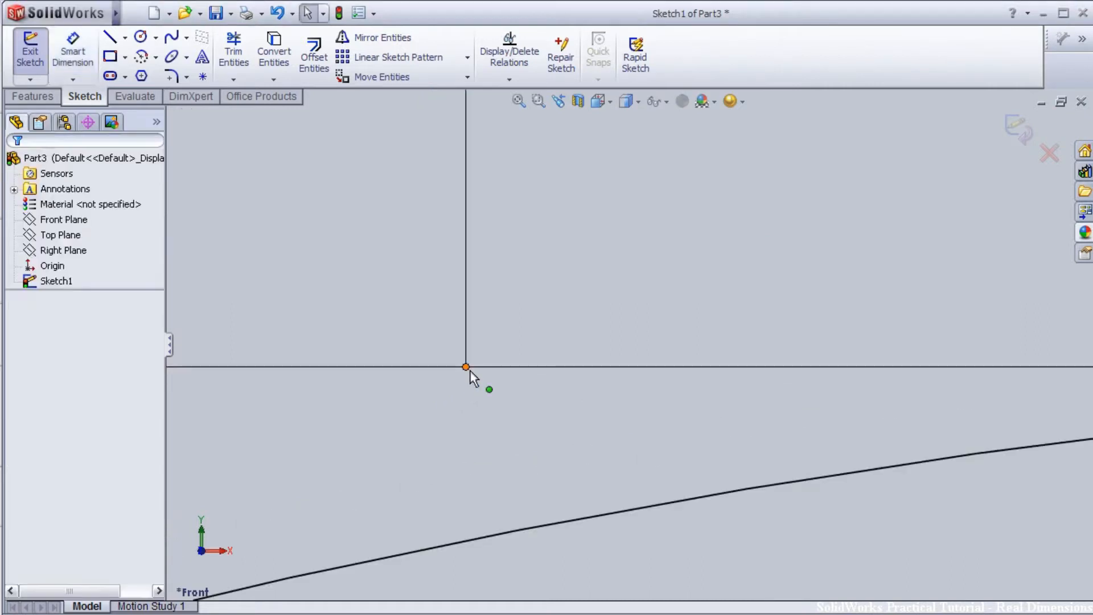
pyautogui.click(468, 369)
pyautogui.scroll(3, 846, 385)
pyautogui.scroll(-3, 934, 366)
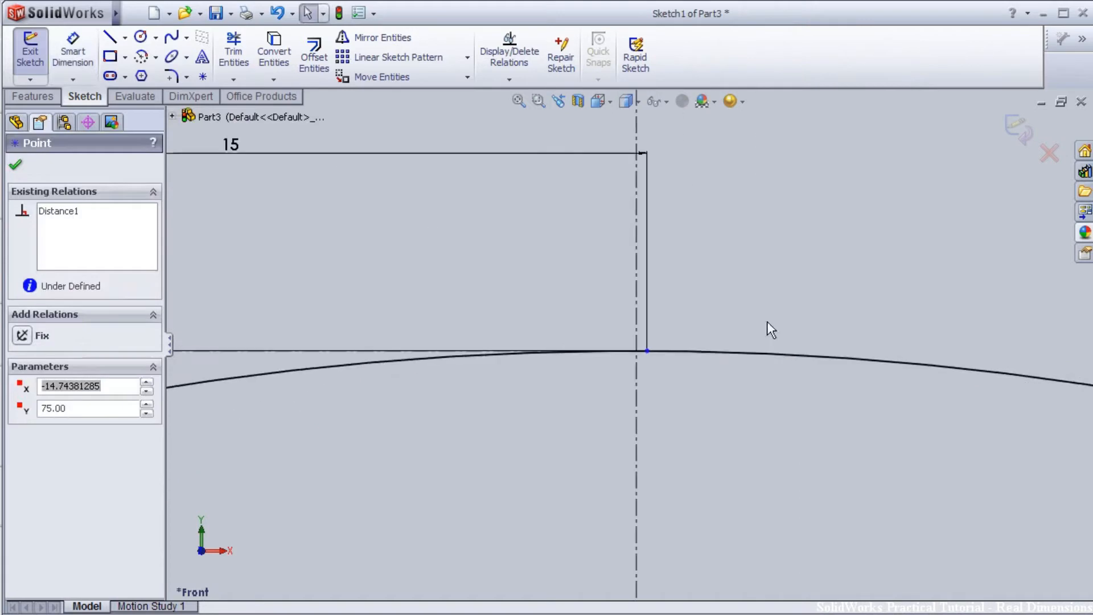
pyautogui.click(650, 352)
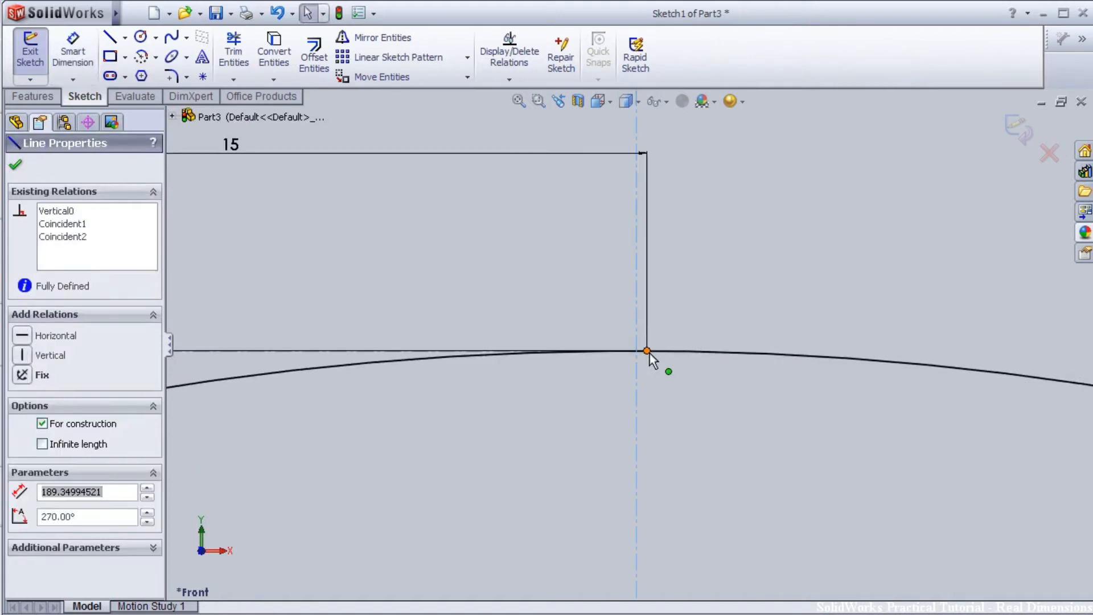
pyautogui.keyDown('ctrl'); pyautogui.click(650, 352); pyautogui.keyUp('ctrl')
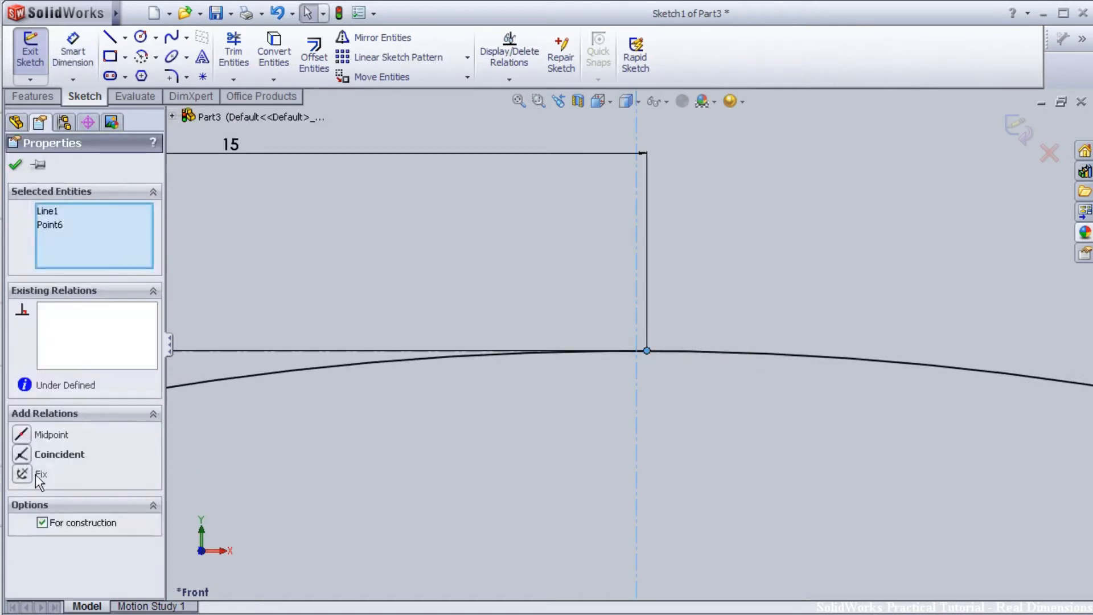
pyautogui.scroll(1, 473, 379)
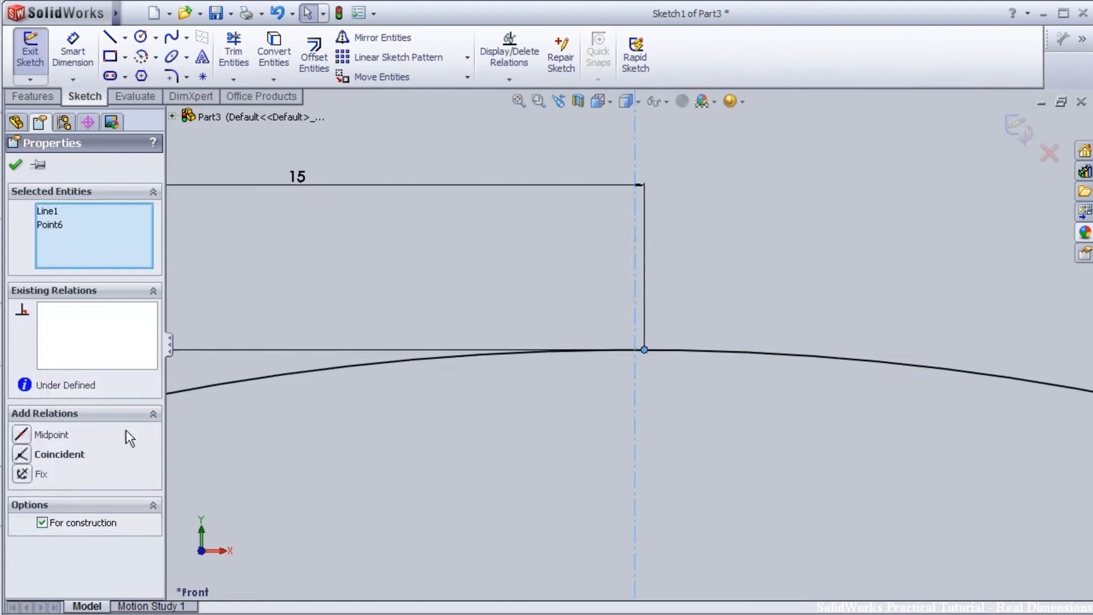
pyautogui.click(51, 434)
pyautogui.hotkey('ctrl', 'z')
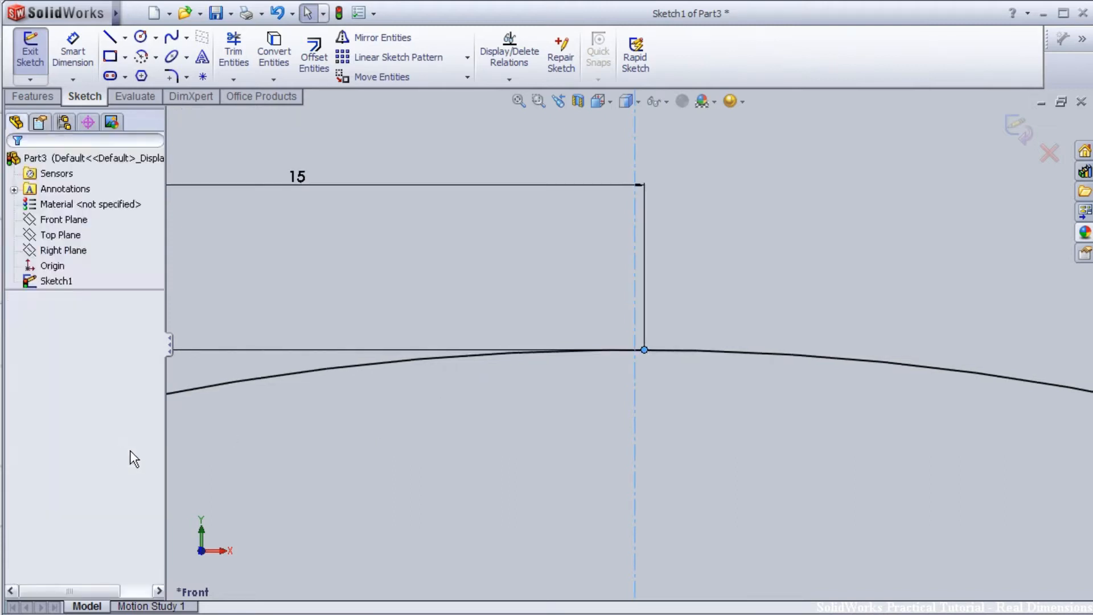
# - Add the horizontal construction line's left endpoint to the selection and make both endpoints Symmetric about the vertical centerline
pyautogui.scroll(-2, 239, 371)
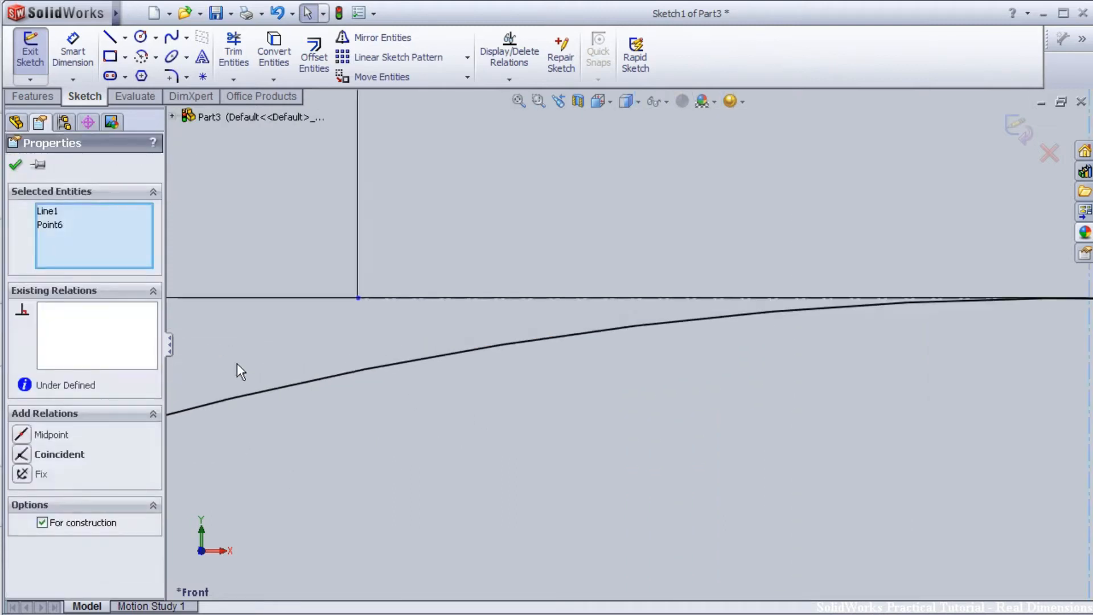
pyautogui.keyDown('ctrl'); pyautogui.click(359, 299); pyautogui.keyUp('ctrl')
pyautogui.scroll(3, 597, 356)
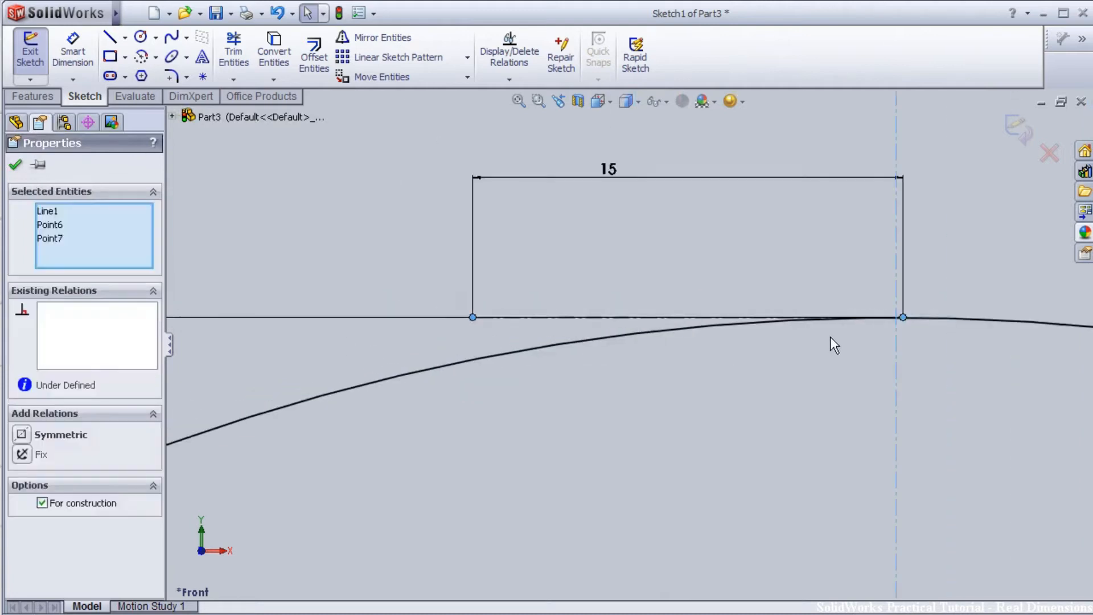
pyautogui.click(80, 437)
pyautogui.scroll(2, 1059, 314)
pyautogui.scroll(-2, 967, 291)
pyautogui.scroll(2, 768, 290)
pyautogui.scroll(4, 652, 306)
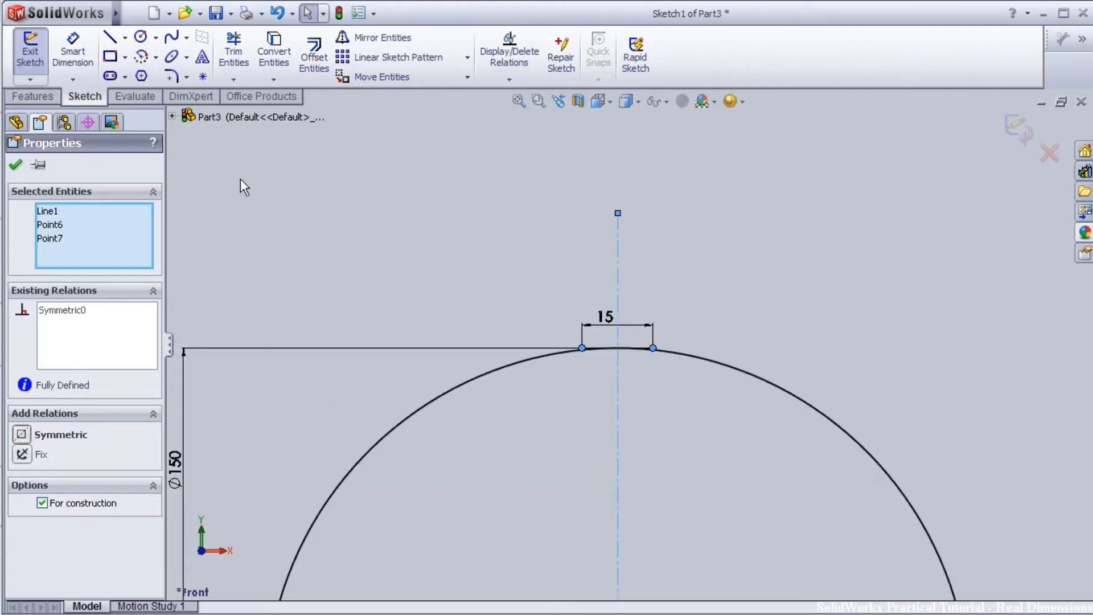
pyautogui.click(14, 166)
# - Start the half-tooth profile with a short vertical line from inside the circle up to the 15 mm construction line's left endpoint
pyautogui.scroll(-5, 626, 339)
pyautogui.scroll(2, 518, 337)
pyautogui.scroll(-2, 533, 341)
pyautogui.scroll(2, 639, 335)
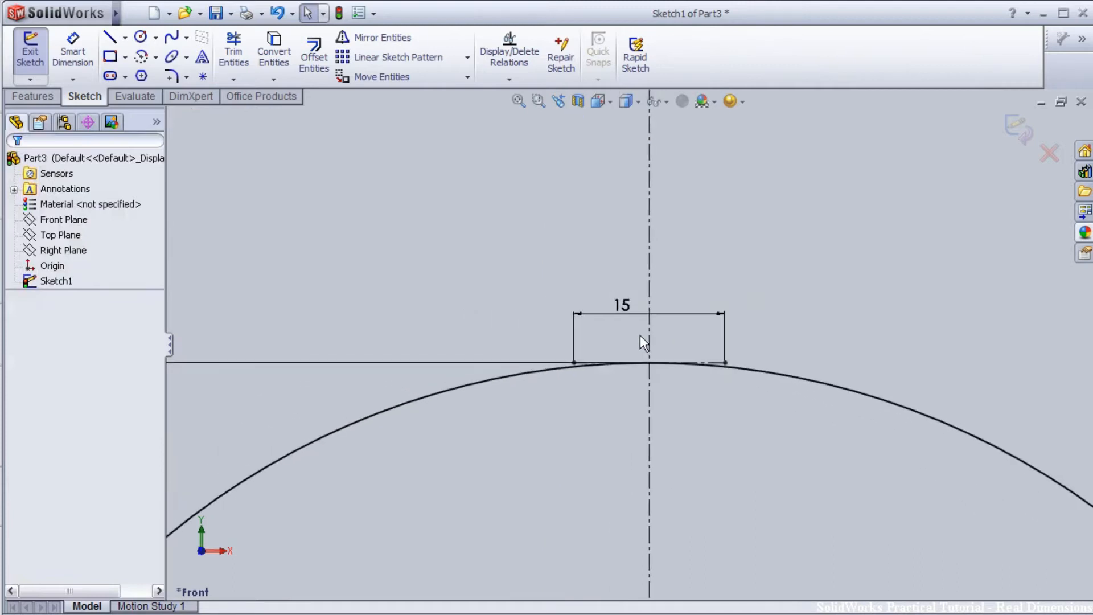
pyautogui.scroll(2, 640, 335)
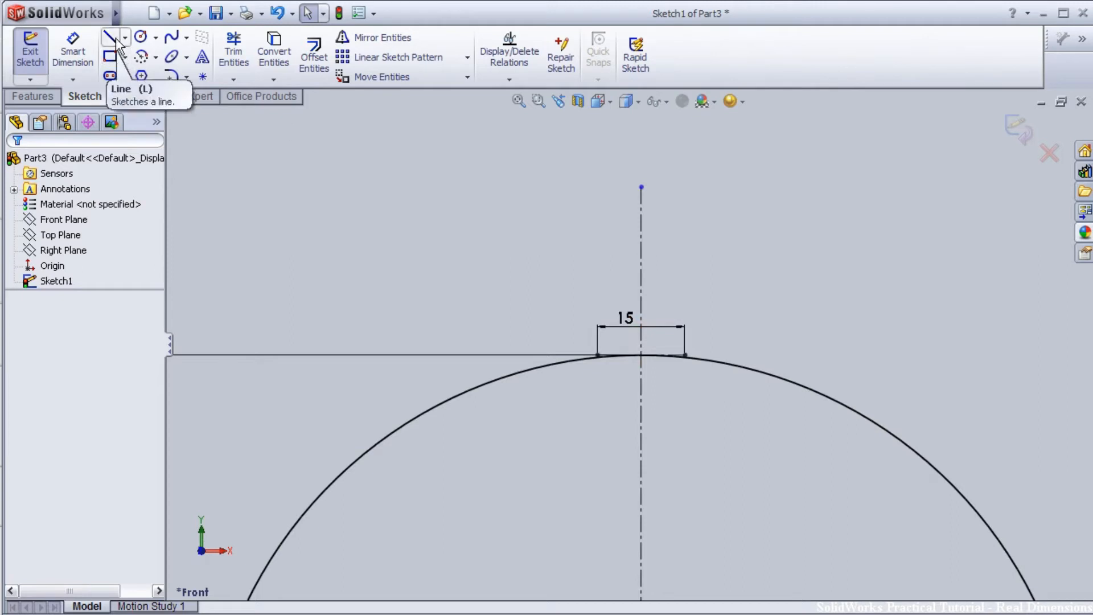
pyautogui.scroll(-1, 634, 303)
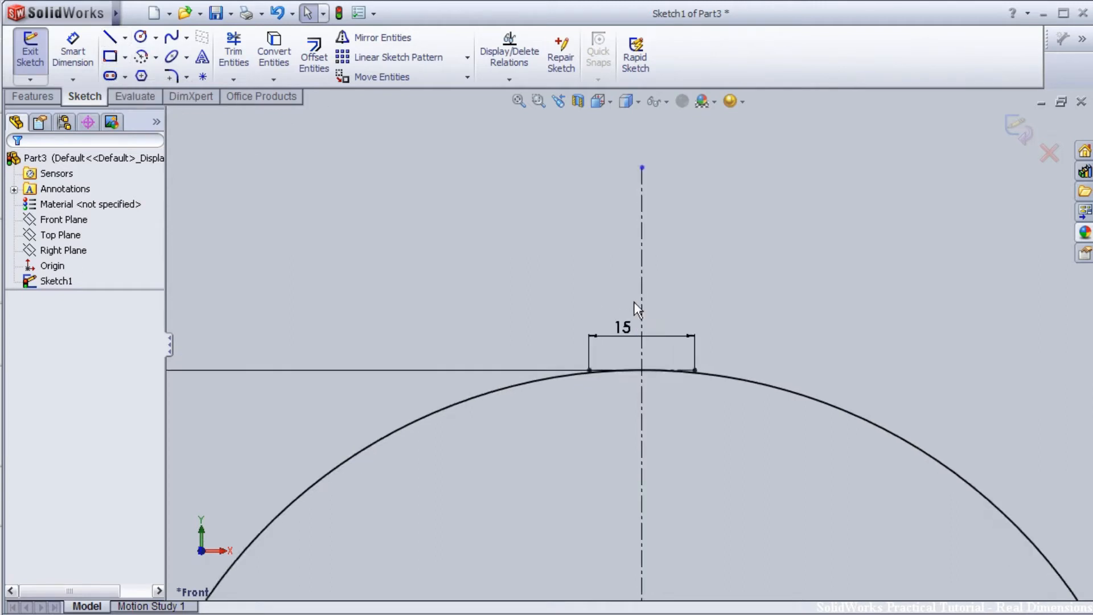
pyautogui.click(110, 37)
pyautogui.scroll(-2, 496, 350)
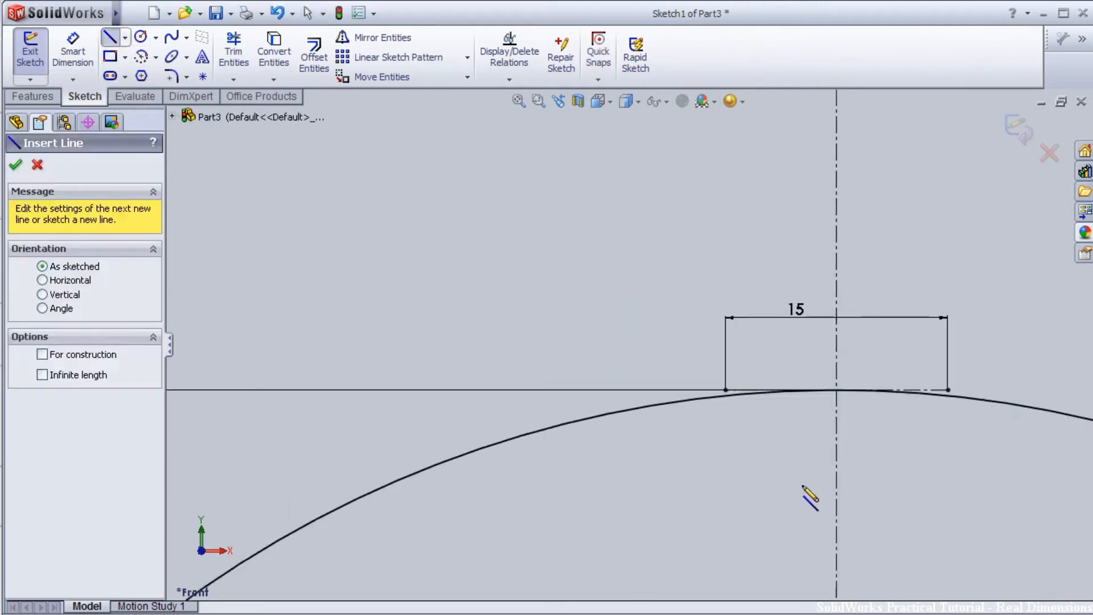
pyautogui.click(726, 439)
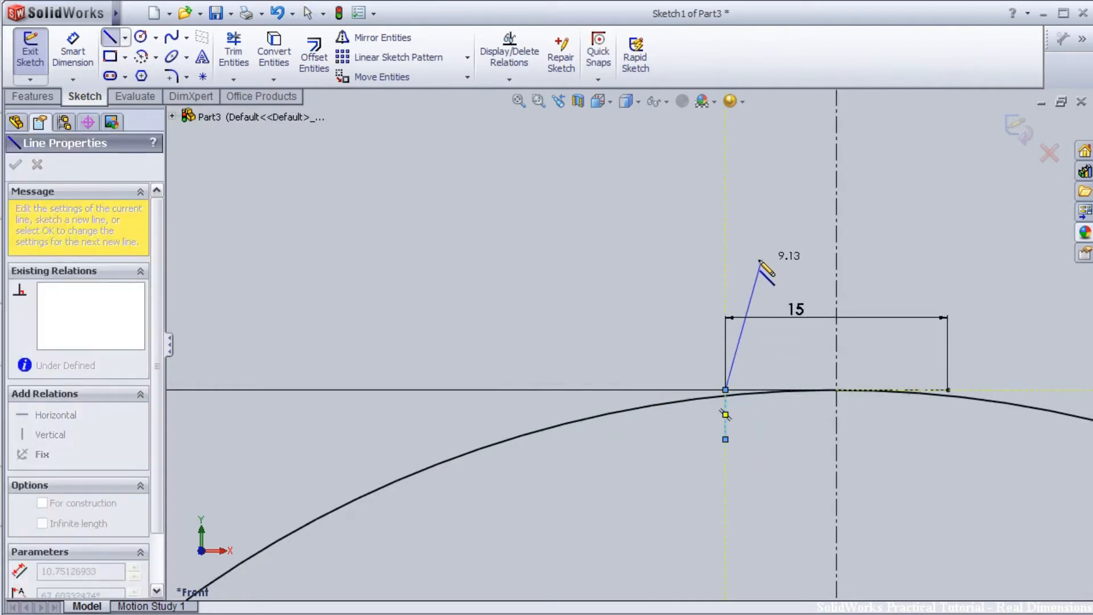
# - Close the half-tooth profile with a slanted flank, a horizontal tip to the vertical centerline, a line down to the circle's top, and a closing line
pyautogui.scroll(3, 686, 266)
pyautogui.click(678, 191)
pyautogui.click(712, 191)
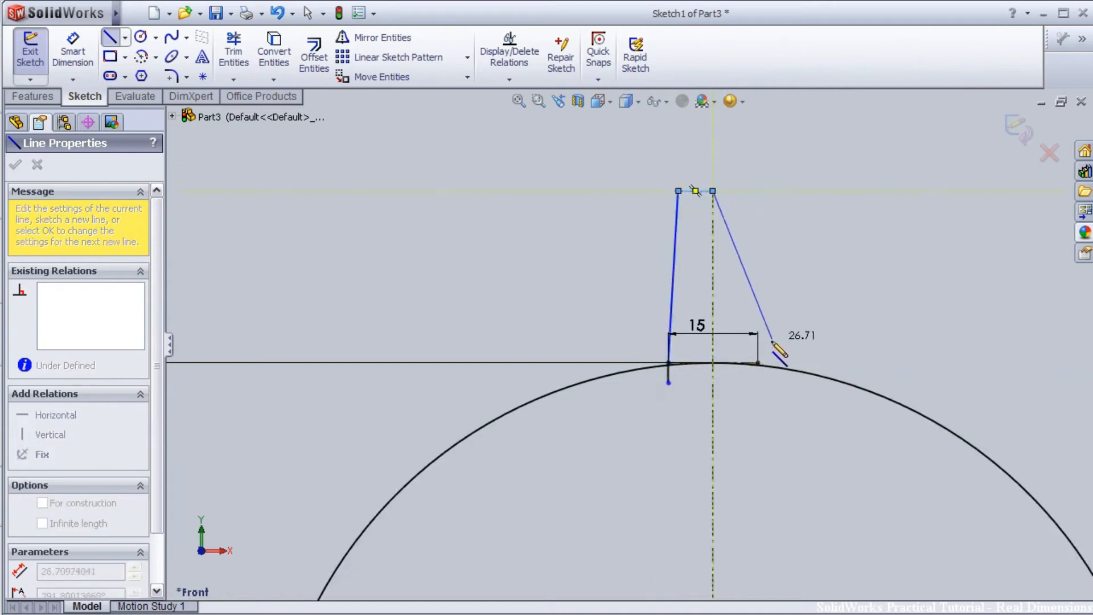
pyautogui.click(712, 363)
pyautogui.click(669, 383)
pyautogui.press('Escape')
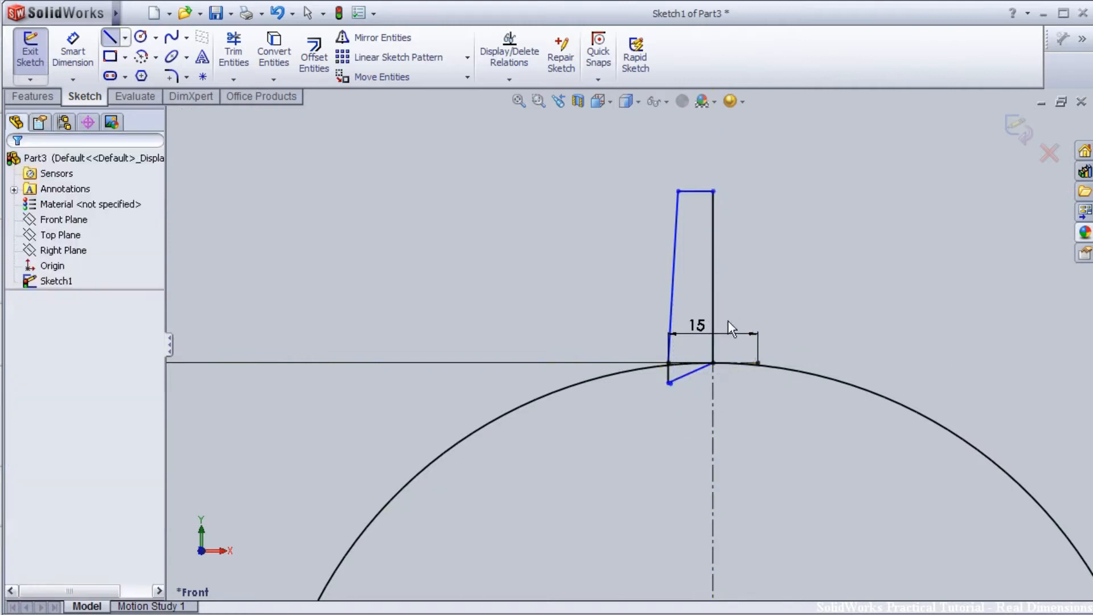
pyautogui.scroll(-4, 736, 272)
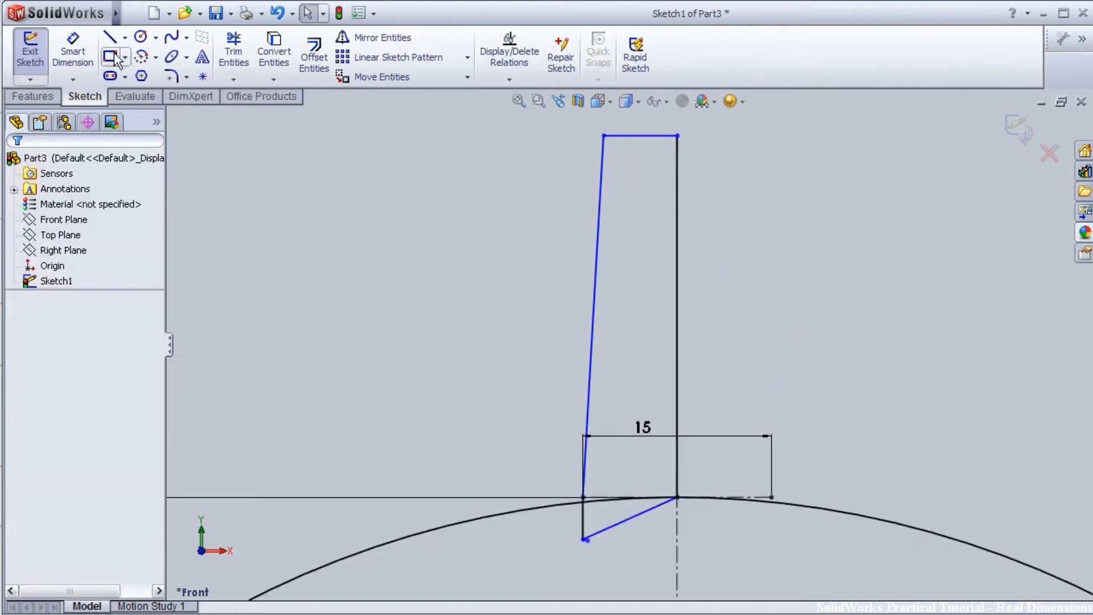
pyautogui.click(72, 51)
pyautogui.click(639, 138)
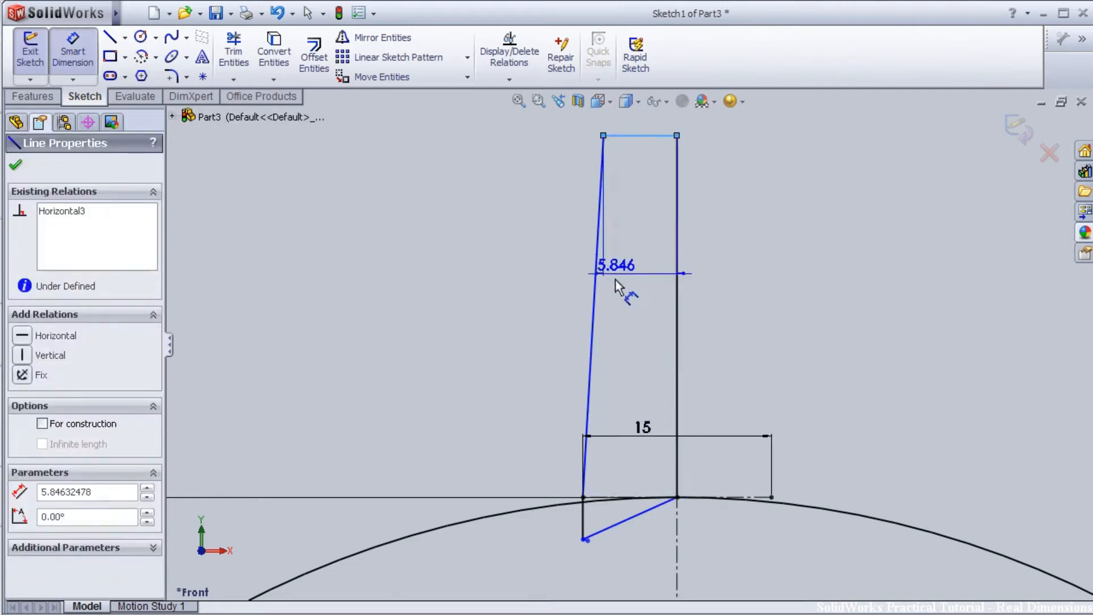
pyautogui.scroll(4, 634, 279)
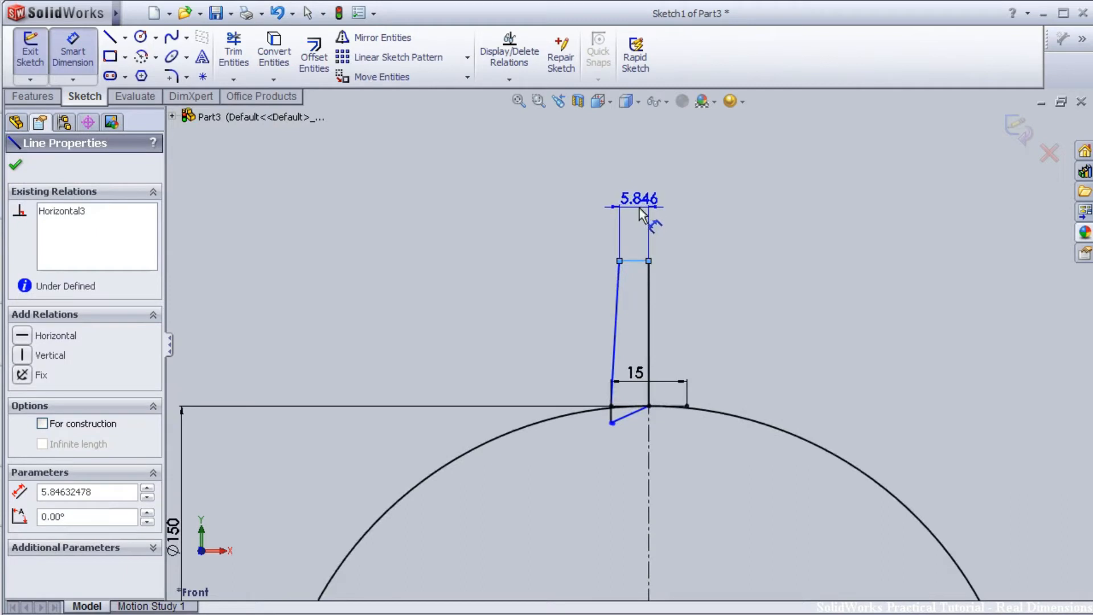
pyautogui.press('Escape')
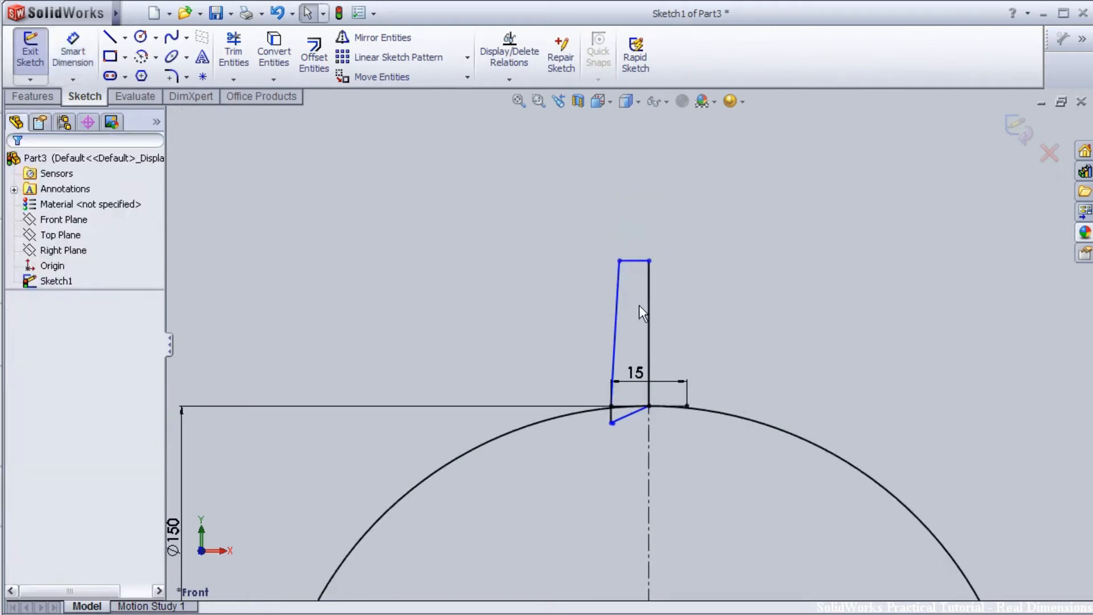
pyautogui.click(635, 262)
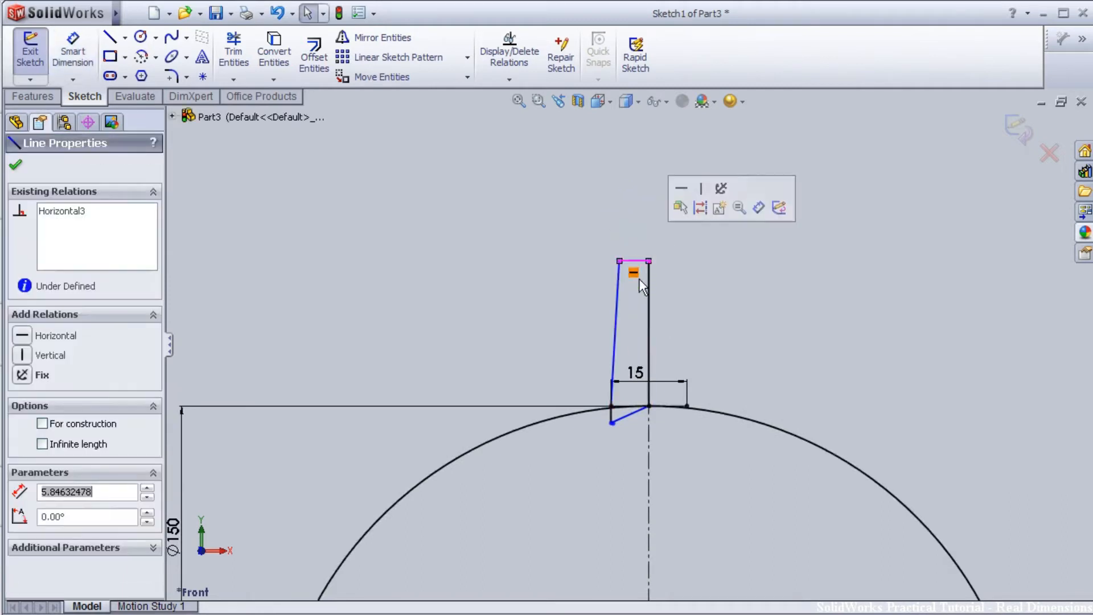
pyautogui.click(649, 407)
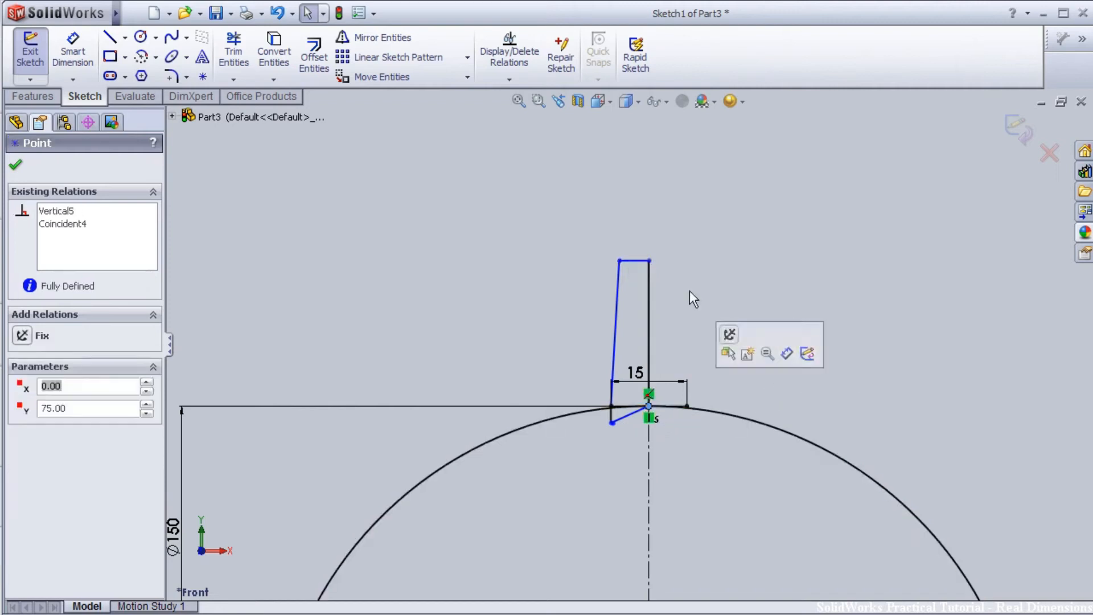
# - Dimension the height from the circle's top point to the tooth's horizontal tip line as 20 mm
pyautogui.click(71, 55)
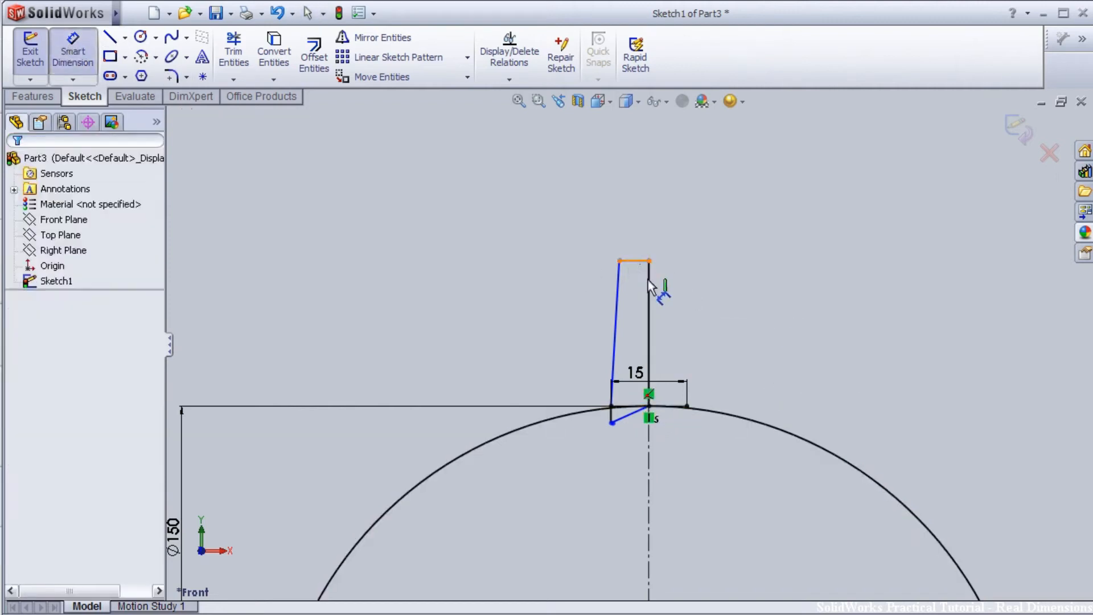
pyautogui.click(640, 263)
pyautogui.click(649, 407)
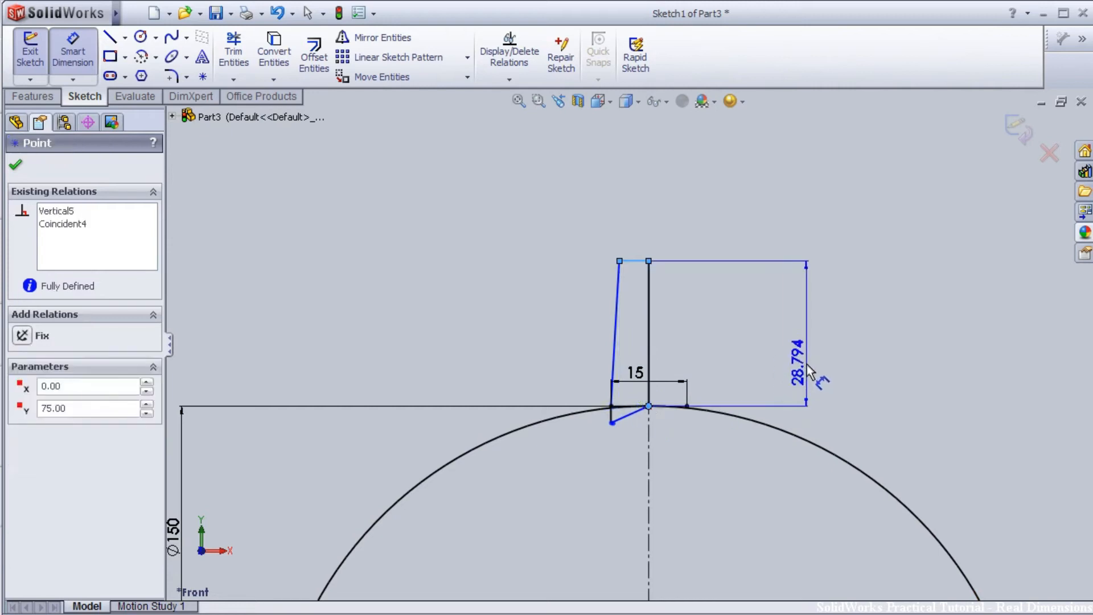
pyautogui.click(806, 353)
pyautogui.write('20')
pyautogui.press('Return')
# - Dimension the angle between the tooth's slanted flank and the horizontal construction line as 85 degrees
pyautogui.scroll(-6, 681, 353)
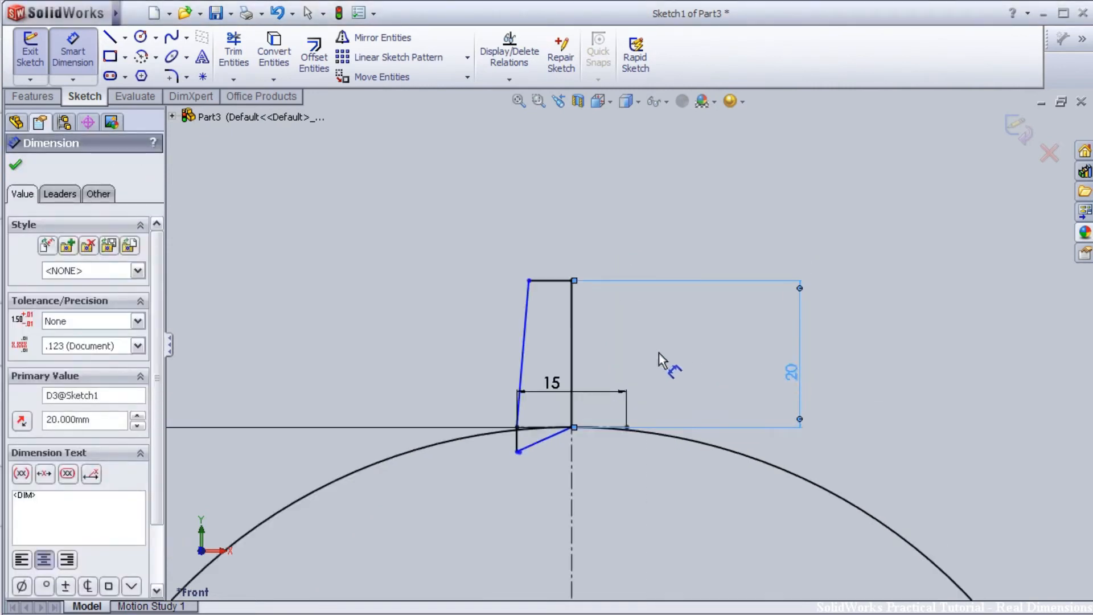
pyautogui.scroll(-2, 569, 372)
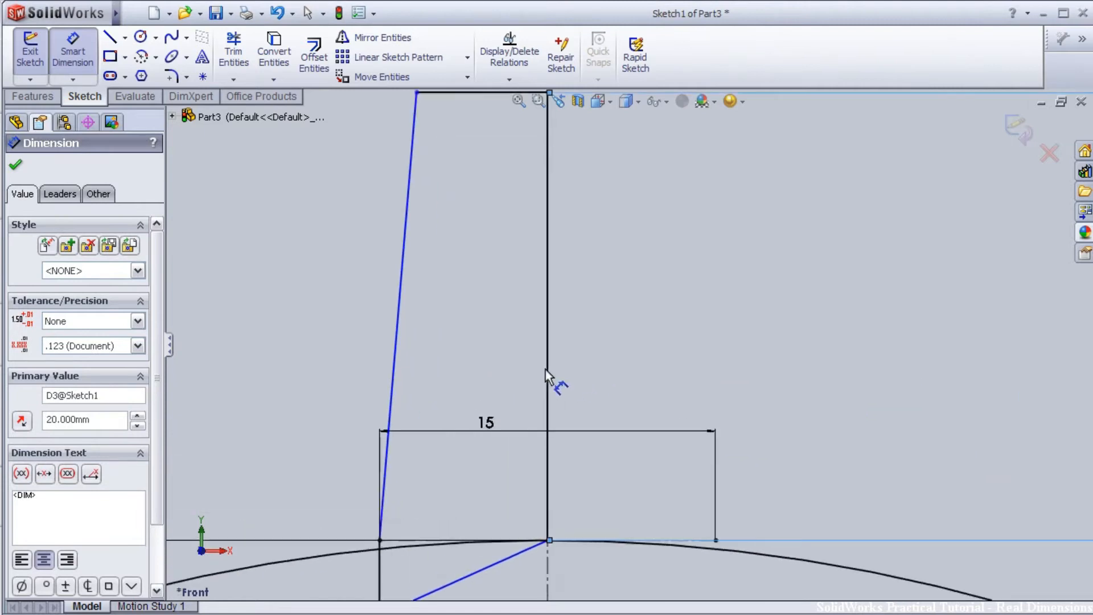
pyautogui.click(406, 253)
pyautogui.scroll(-4, 837, 560)
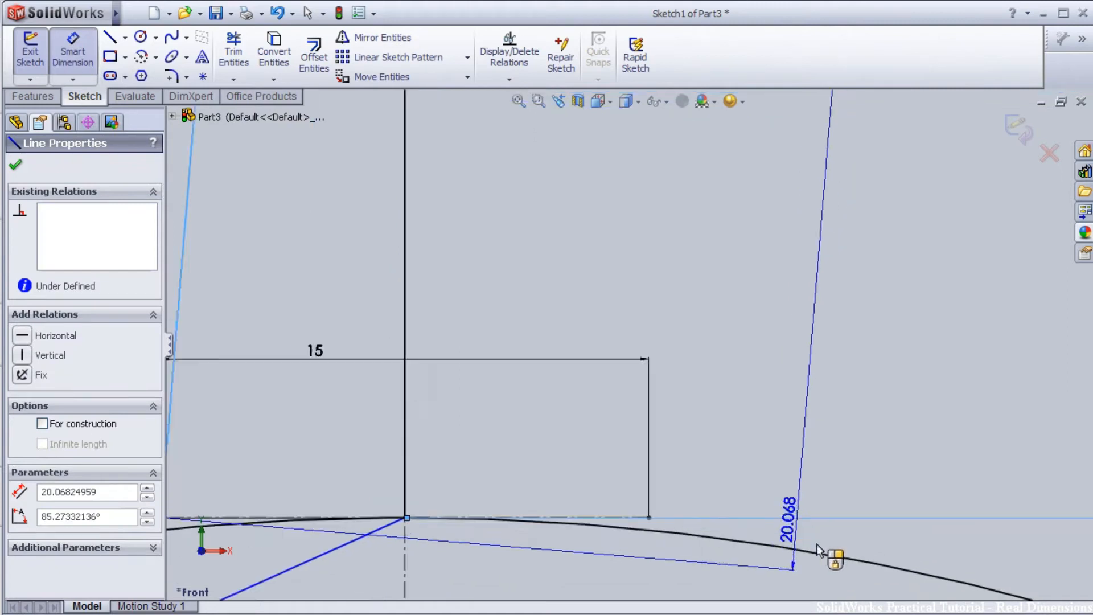
pyautogui.moveTo(844, 560)
pyautogui.mouseDown()
pyautogui.moveTo(644, 543)
pyautogui.moveTo(615, 508)
pyautogui.moveTo(623, 489)
pyautogui.mouseUp()
pyautogui.scroll(5, 282, 500)
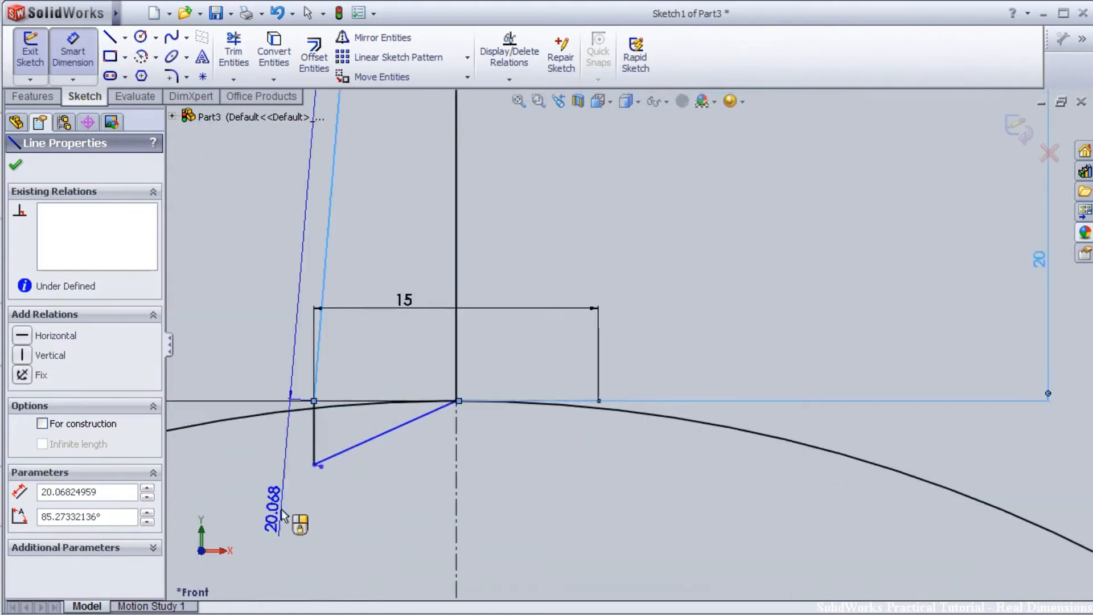
pyautogui.scroll(-4, 587, 406)
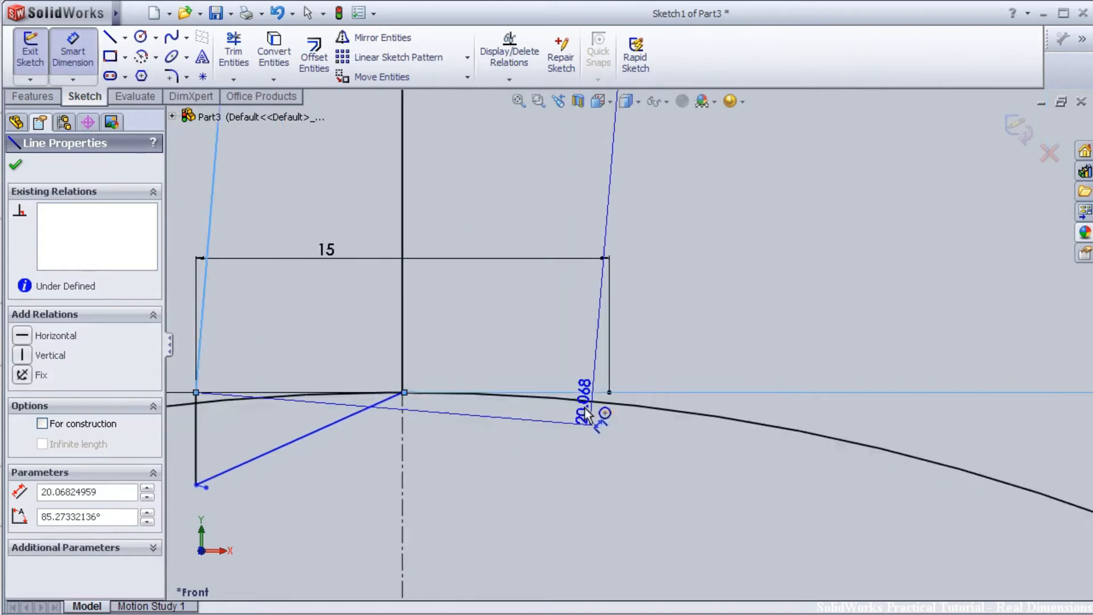
pyautogui.click(606, 379)
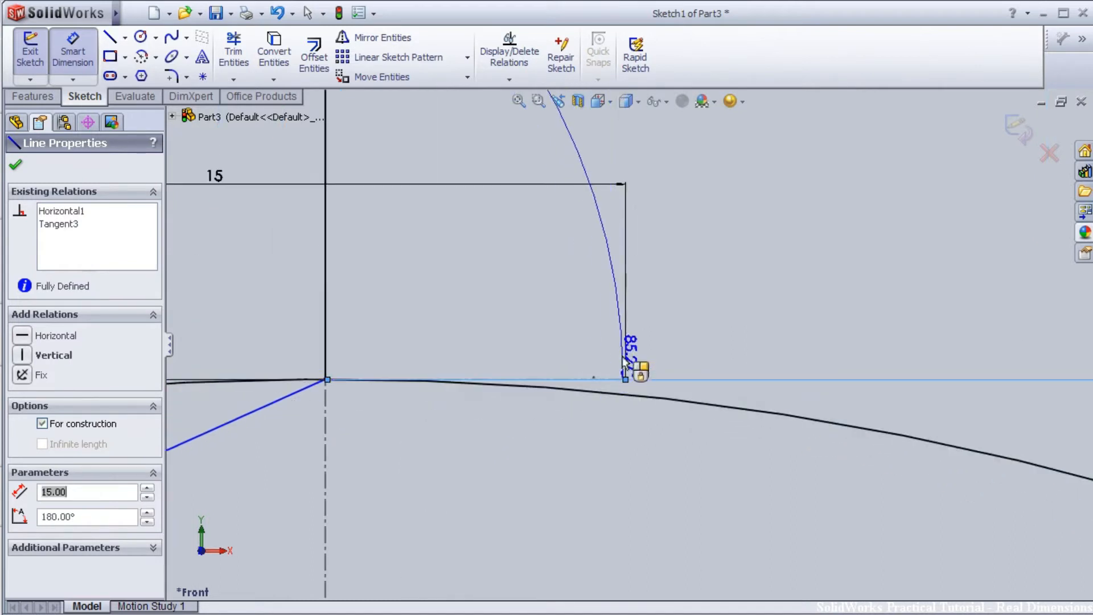
pyautogui.scroll(3, 580, 341)
pyautogui.scroll(2, 580, 232)
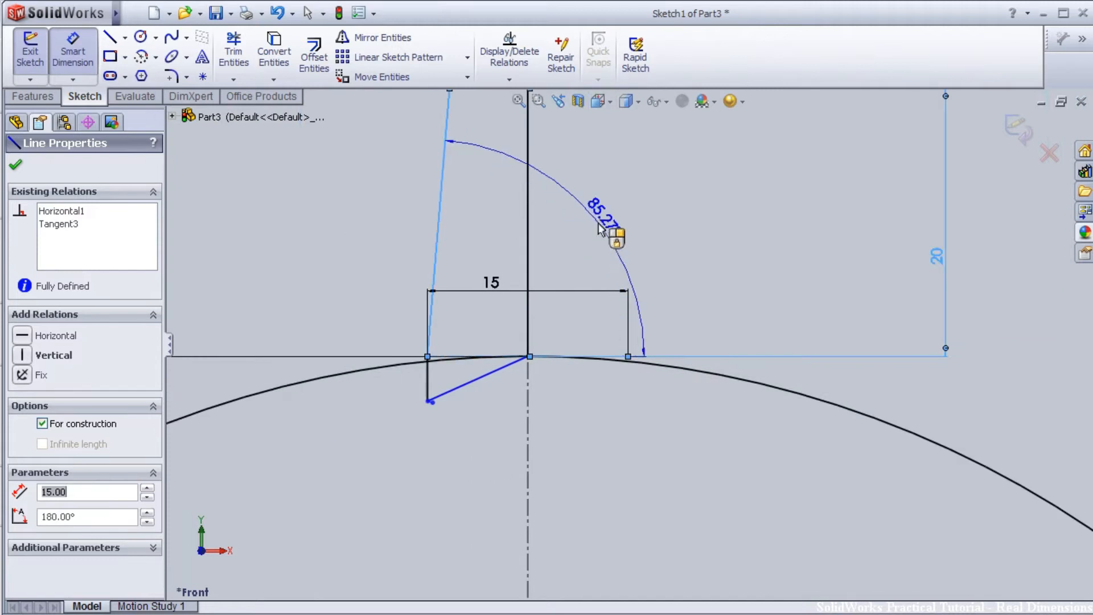
pyautogui.click(612, 230)
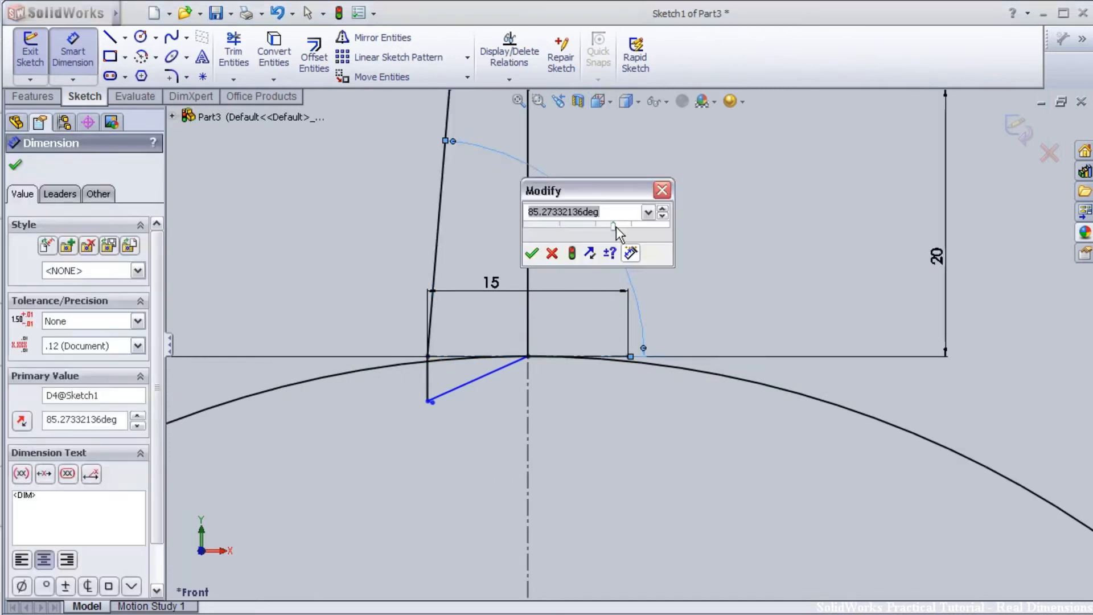
pyautogui.press('Return')
# - Add a Collinear relation between the slanted flank and the short vertical line below it
pyautogui.scroll(2, 610, 237)
pyautogui.scroll(-3, 616, 237)
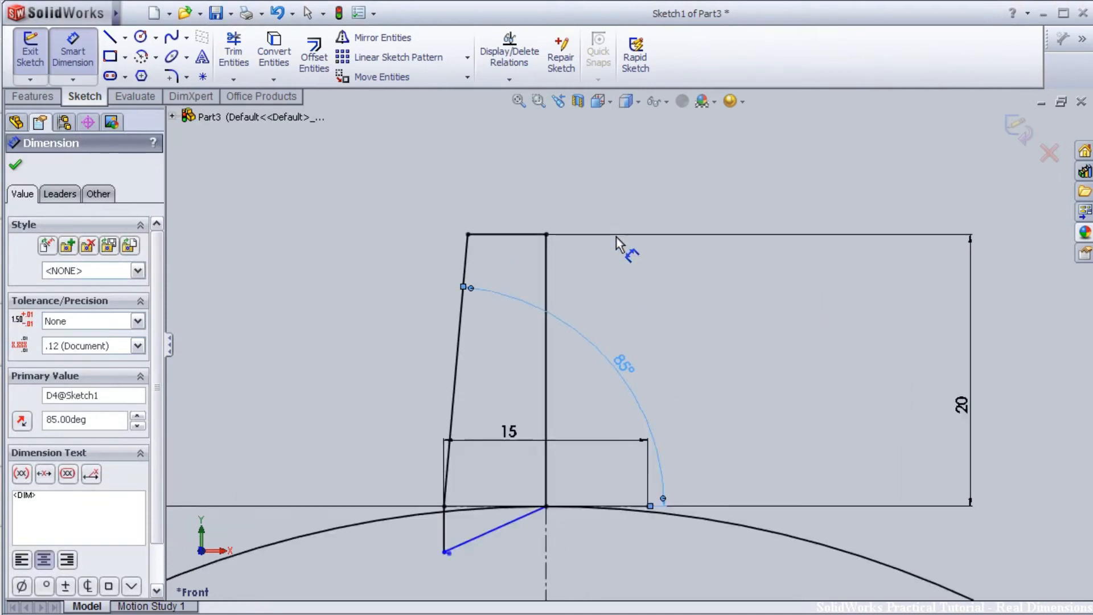
pyautogui.scroll(-2, 412, 460)
pyautogui.scroll(1, 515, 549)
pyautogui.scroll(-4, 531, 431)
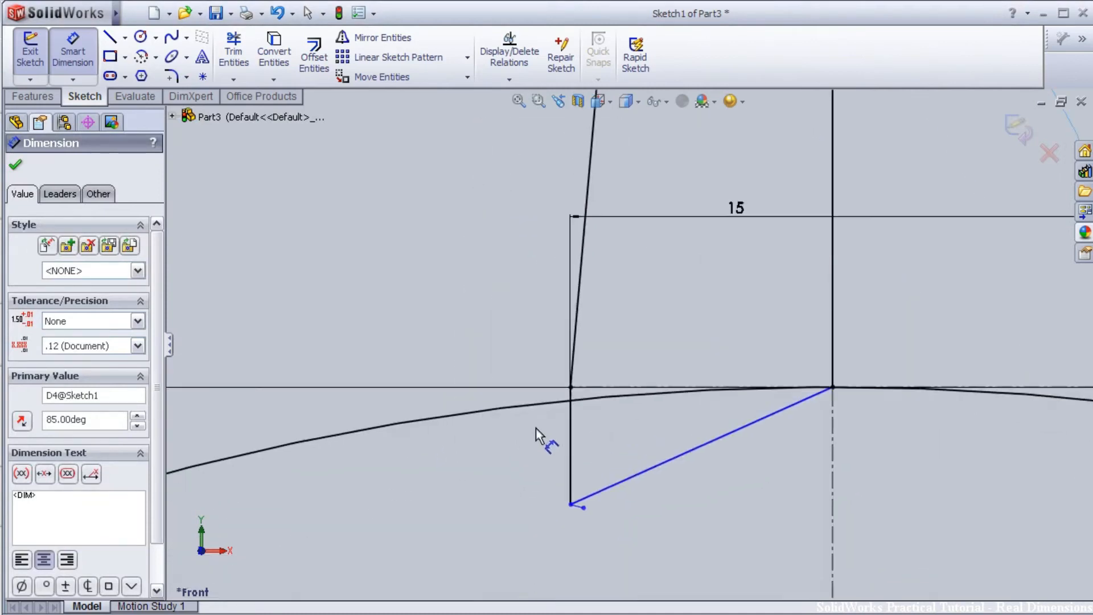
pyautogui.scroll(1, 542, 422)
pyautogui.click(587, 333)
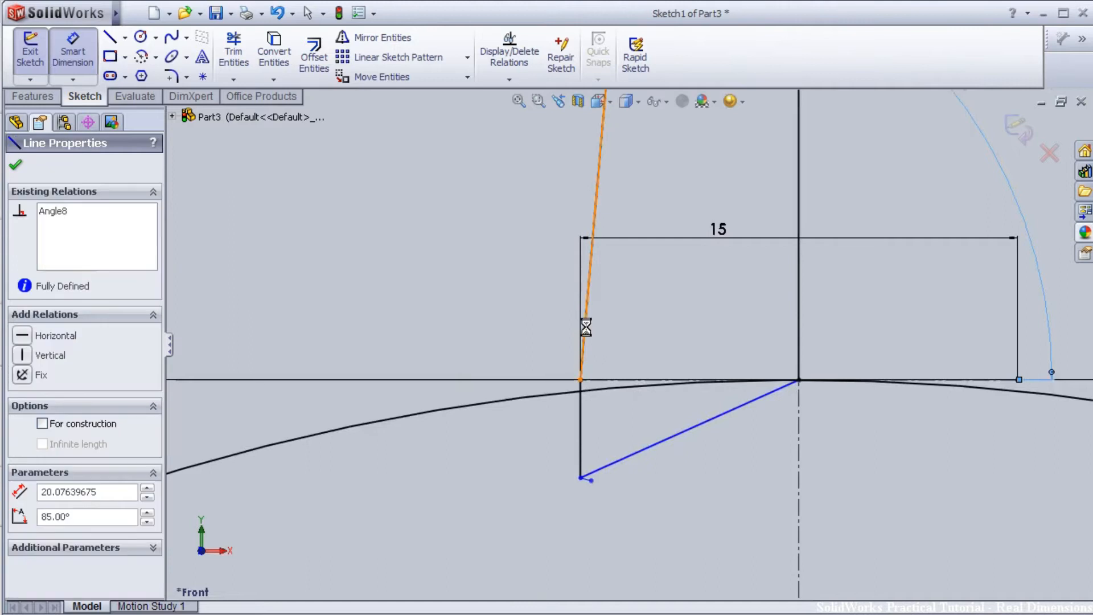
pyautogui.press('Escape')
pyautogui.press('Escape')
pyautogui.click(587, 341)
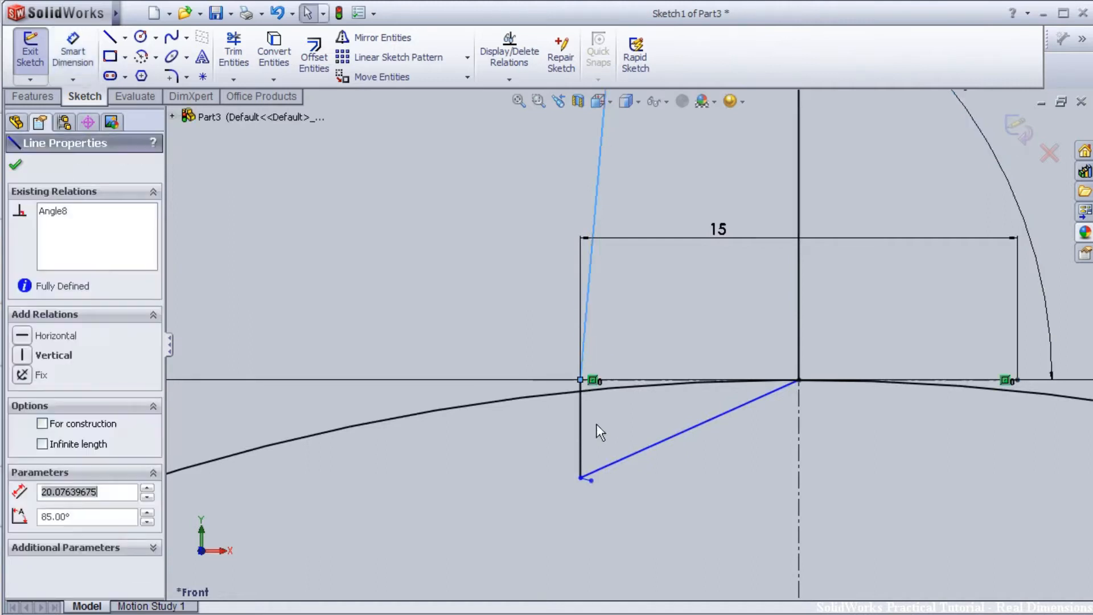
pyautogui.keyDown('ctrl'); pyautogui.click(585, 434); pyautogui.keyUp('ctrl')
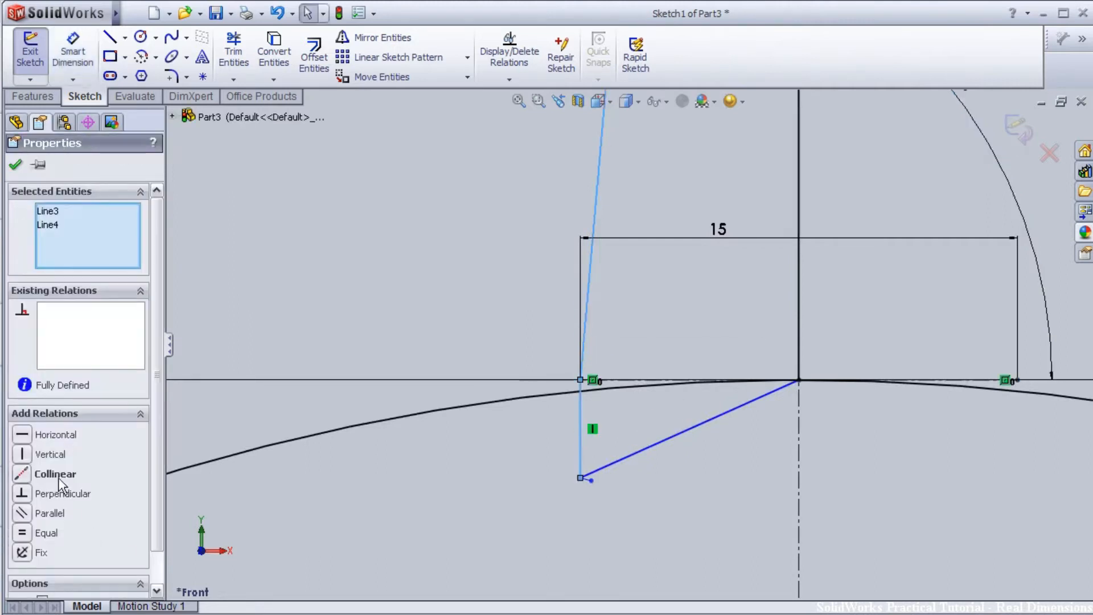
pyautogui.click(61, 472)
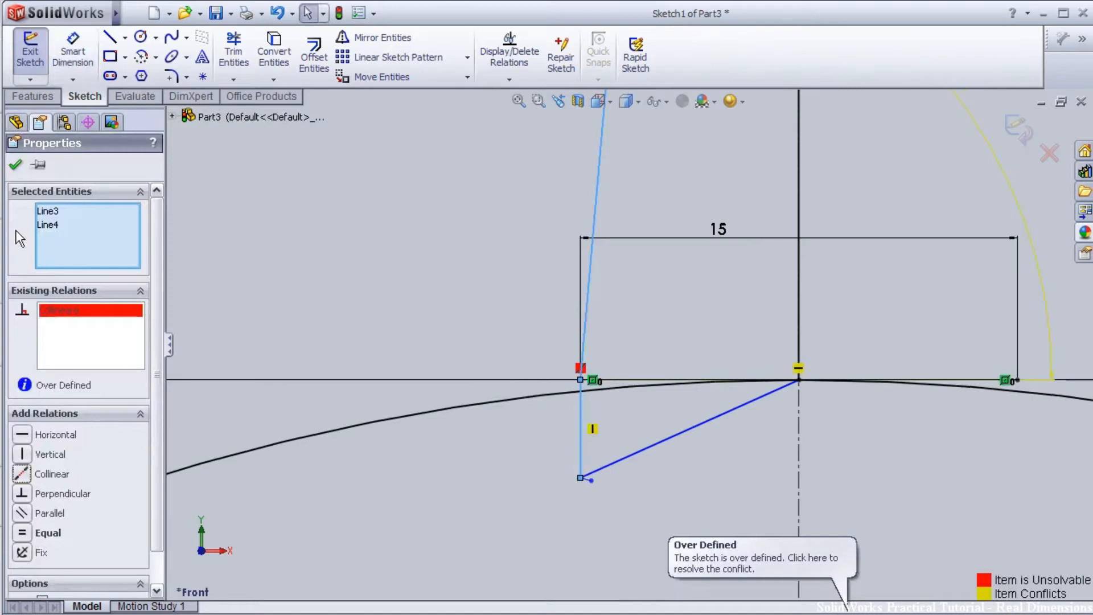
pyautogui.click(15, 165)
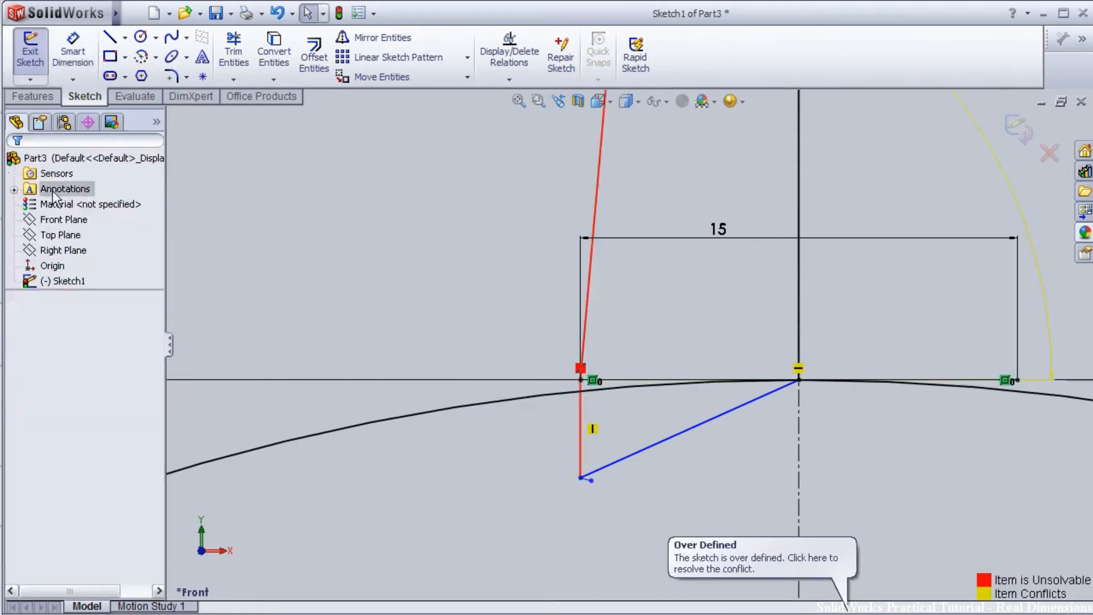
# - Delete the short root line's Vertical relation, then select it with the flank to check their relations
pyautogui.click(592, 428)
pyautogui.press('Delete')
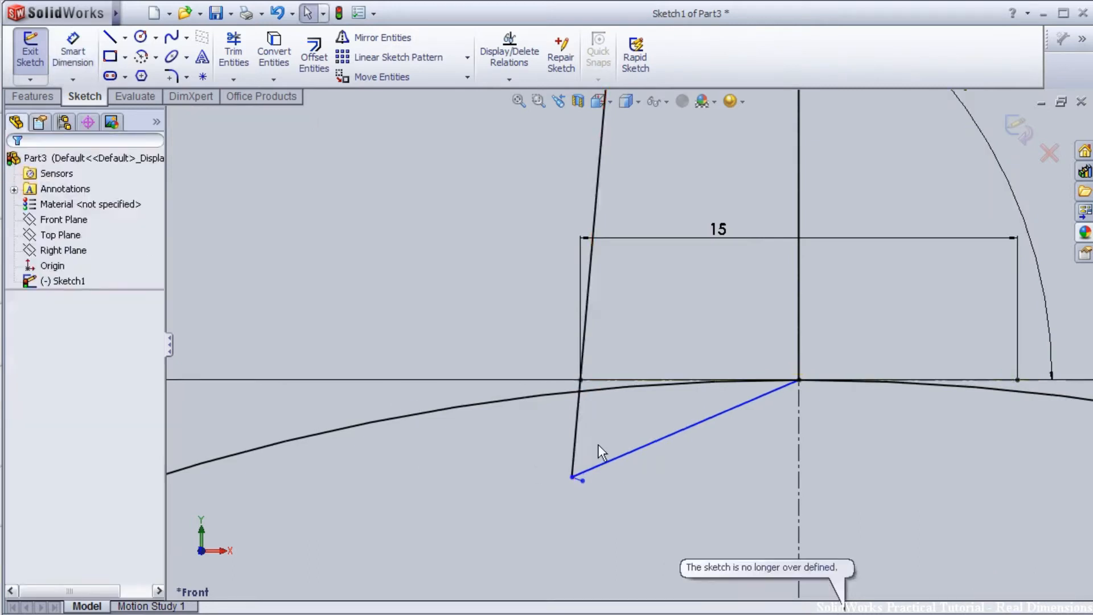
pyautogui.click(584, 339)
pyautogui.keyDown('ctrl'); pyautogui.click(580, 404); pyautogui.keyUp('ctrl')
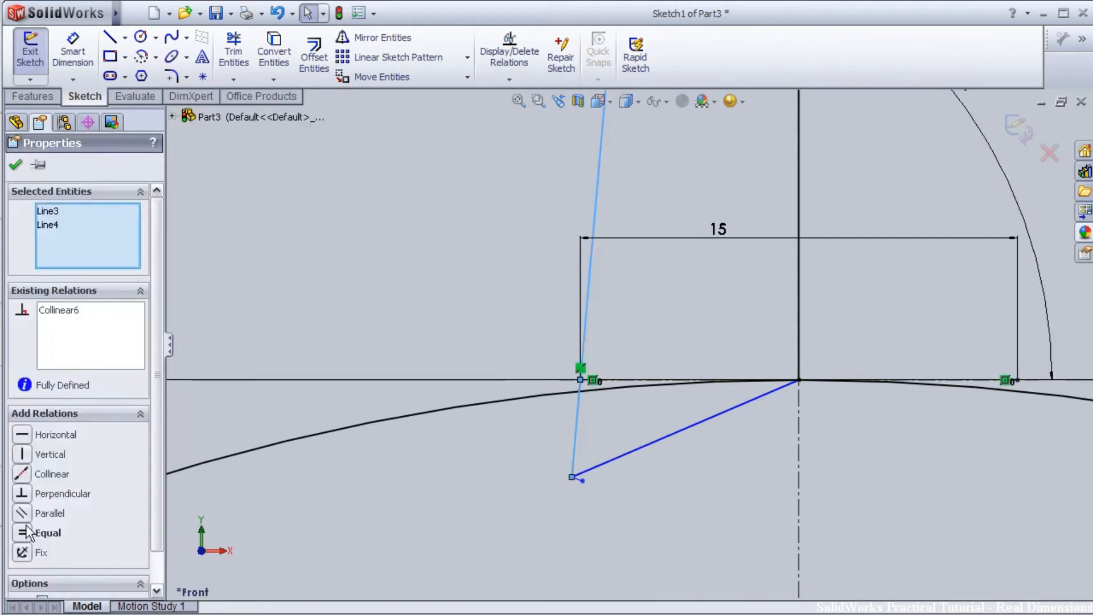
pyautogui.click(16, 166)
pyautogui.scroll(7, 717, 301)
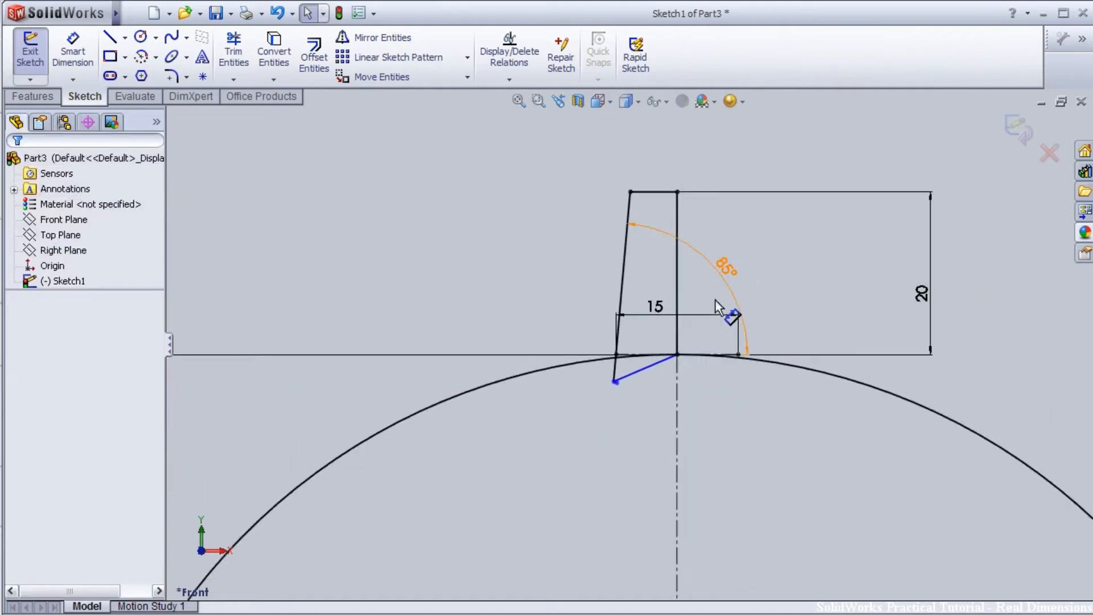
pyautogui.scroll(-5, 687, 281)
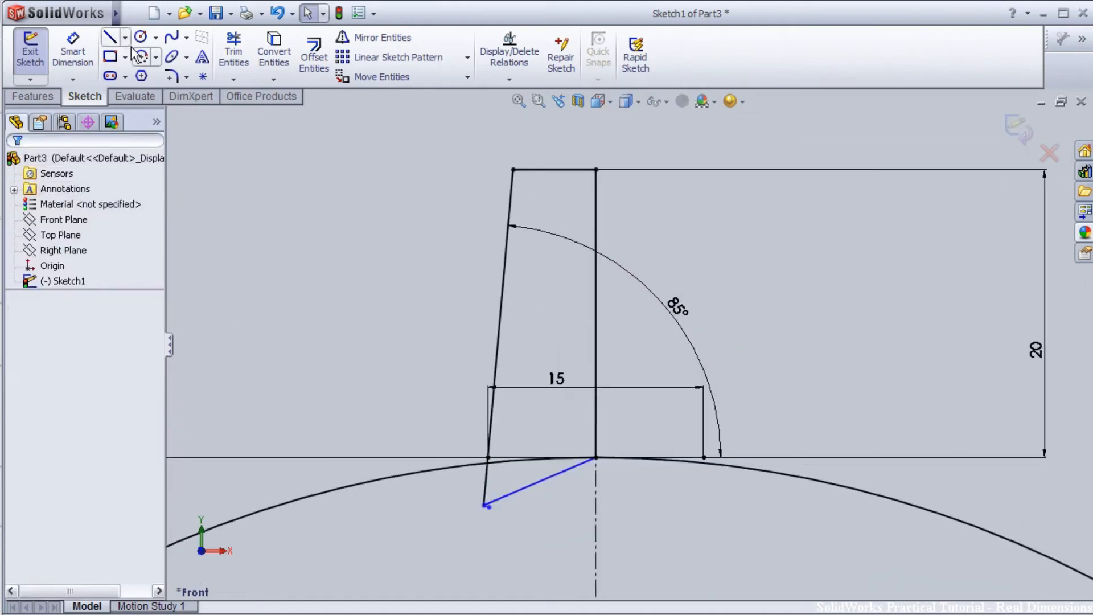
pyautogui.click(382, 37)
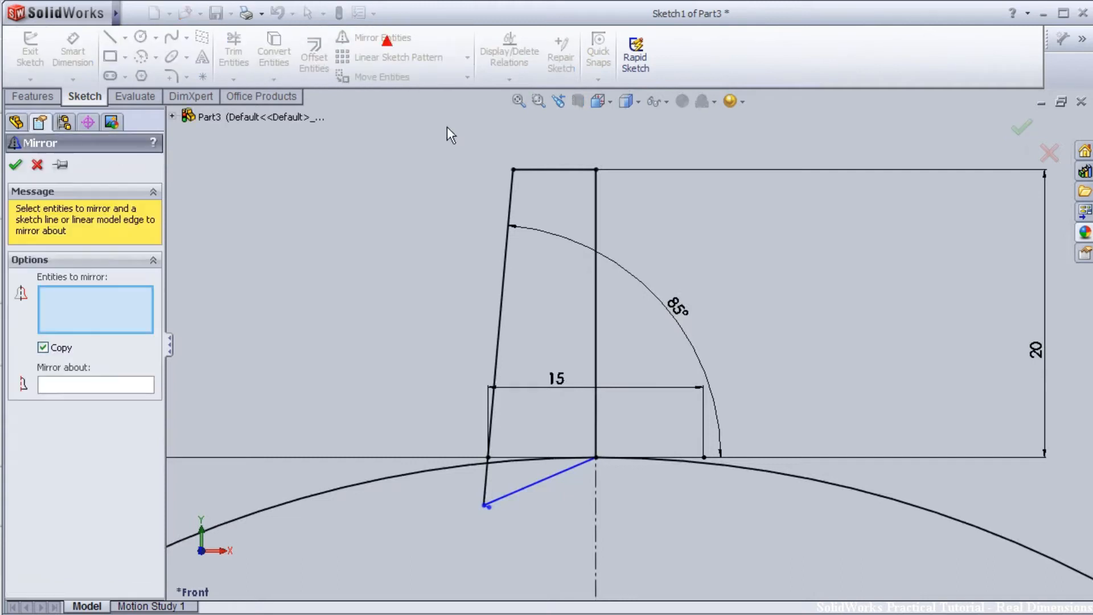
pyautogui.click(566, 170)
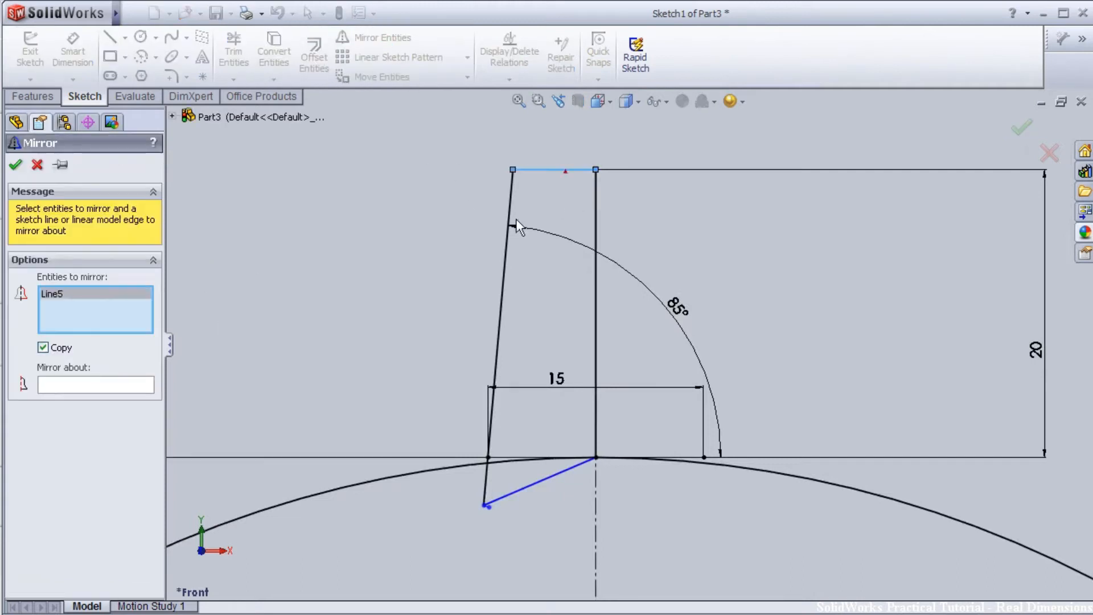
pyautogui.press('Escape')
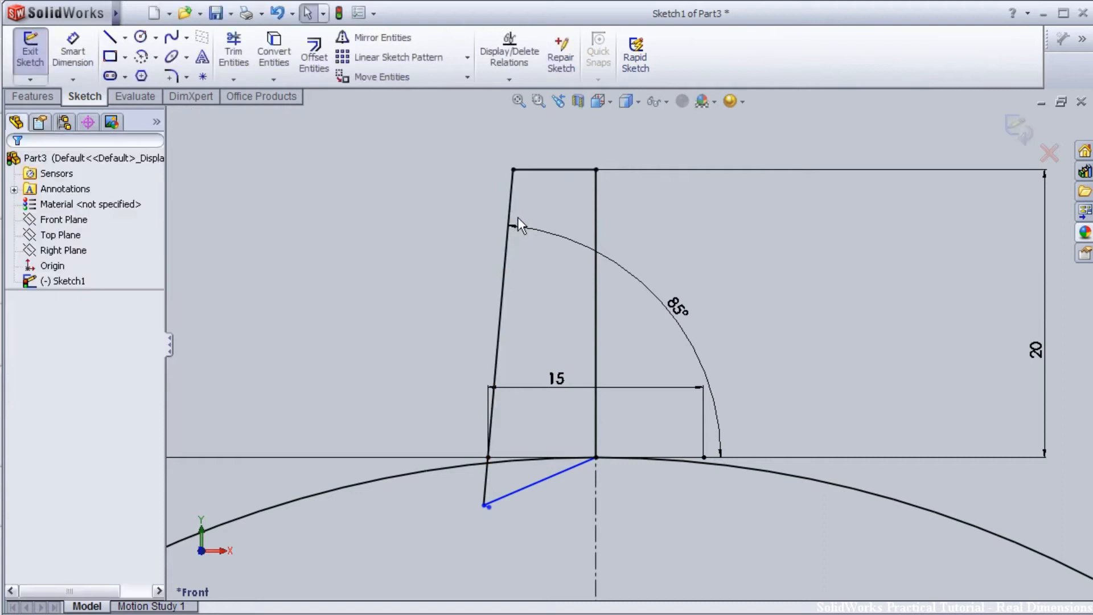
# - Round the corner between the slanted flank and the tip line with a 2 mm sketch fillet
pyautogui.click(171, 75)
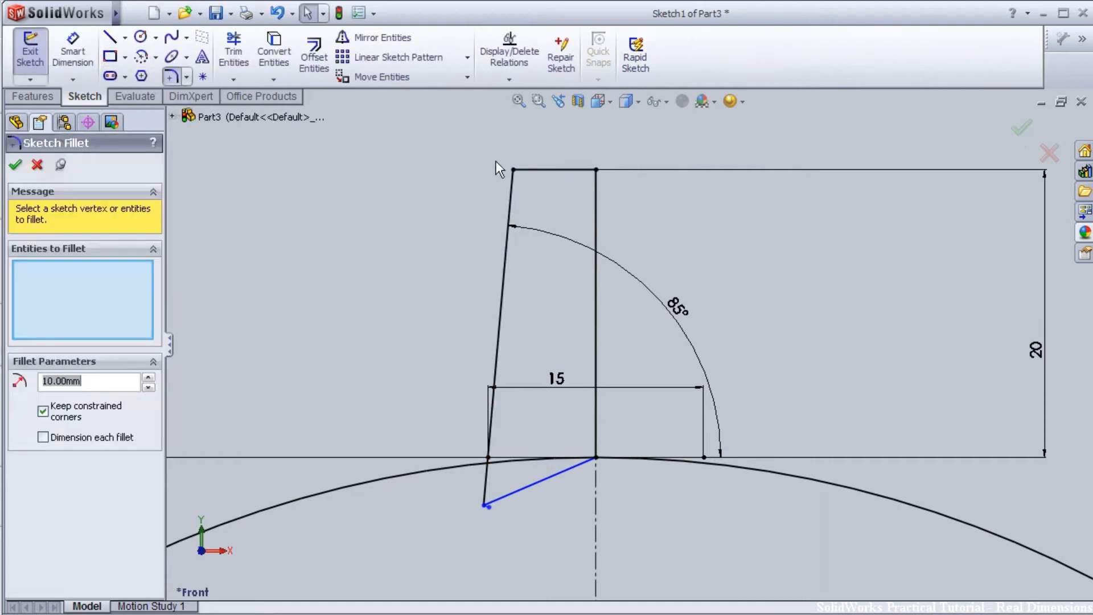
pyautogui.write('2.00mm')
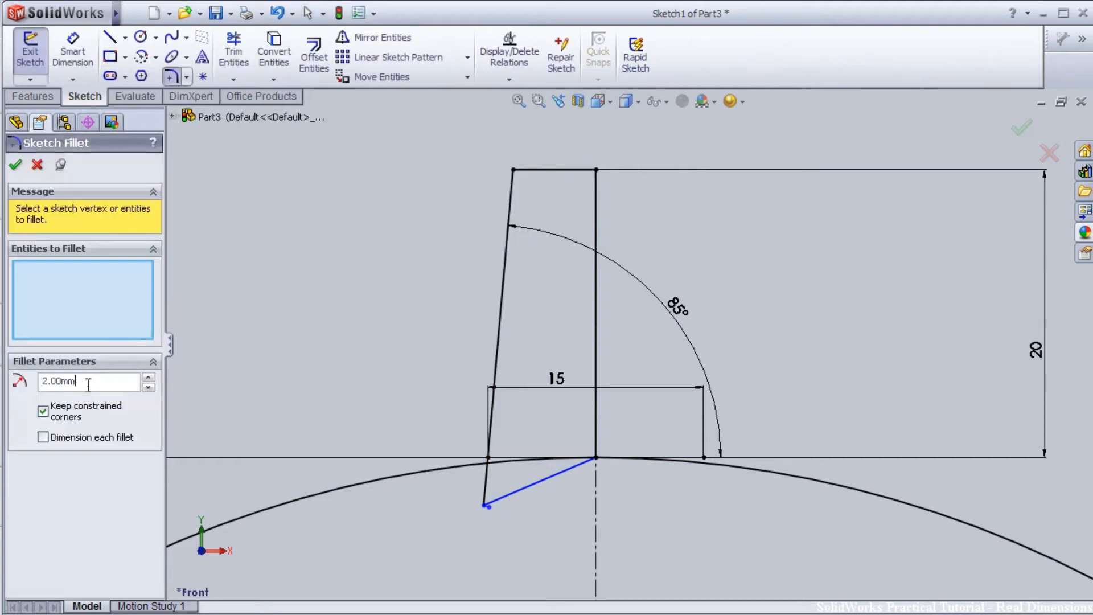
pyautogui.click(513, 169)
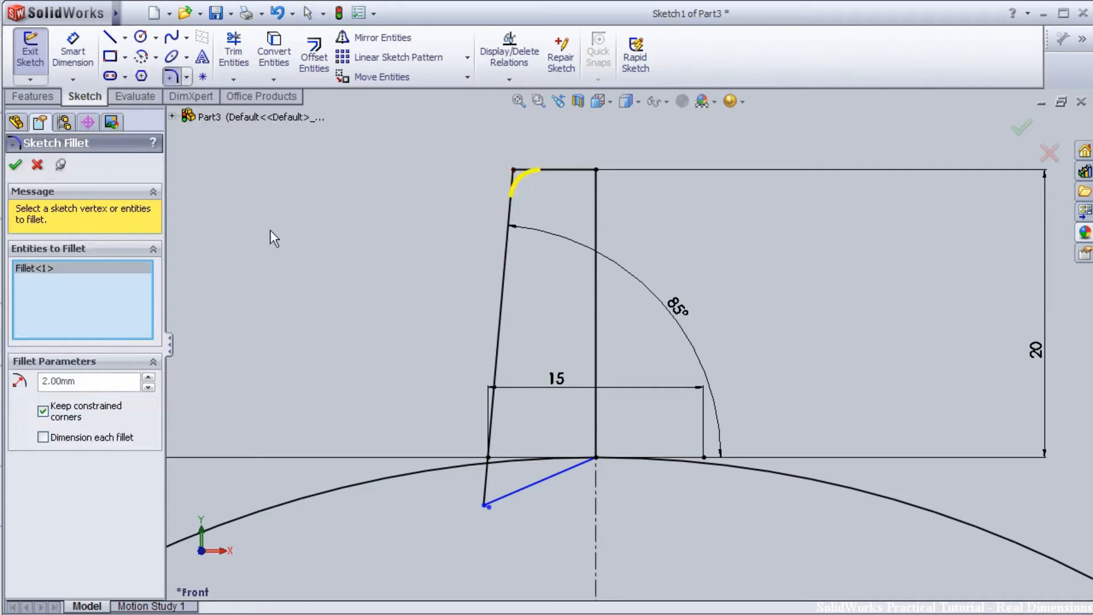
pyautogui.click(16, 165)
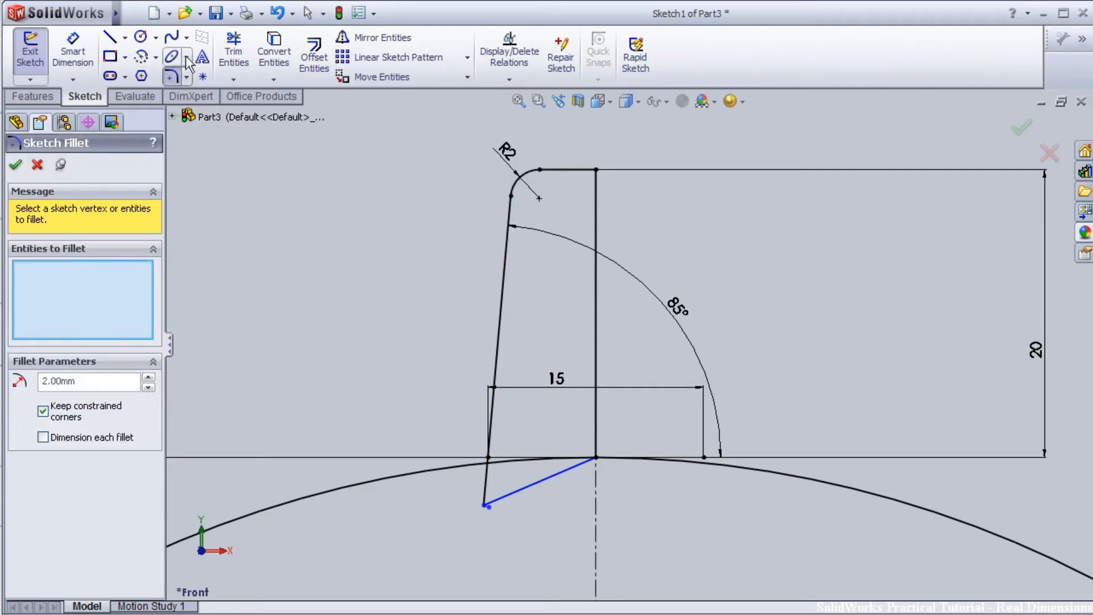
# - Mirror the half-tooth's tip line, fillet arc, slanted flank and short root line about the tooth's solid vertical midline, keeping the originals
pyautogui.click(372, 38)
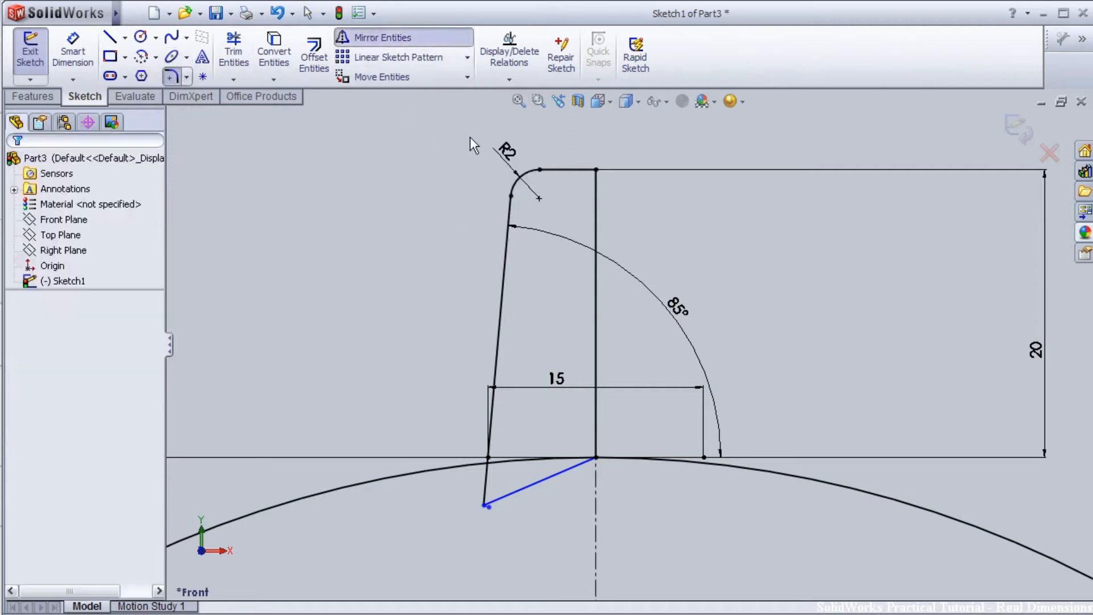
pyautogui.click(576, 178)
pyautogui.click(525, 178)
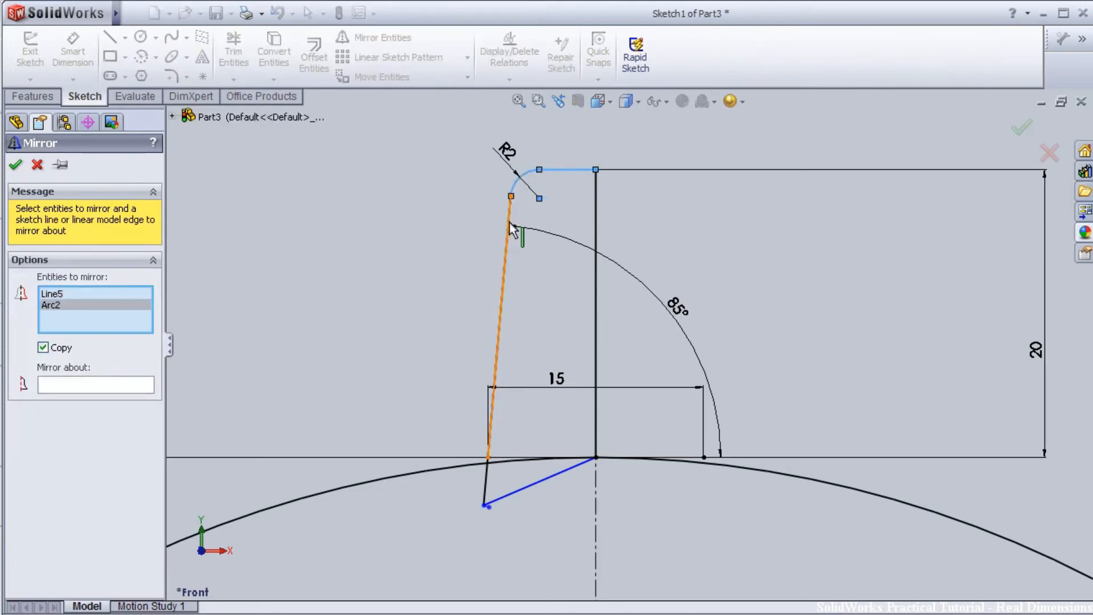
pyautogui.click(510, 227)
pyautogui.scroll(-2, 490, 409)
pyautogui.click(486, 491)
pyautogui.scroll(1, 209, 236)
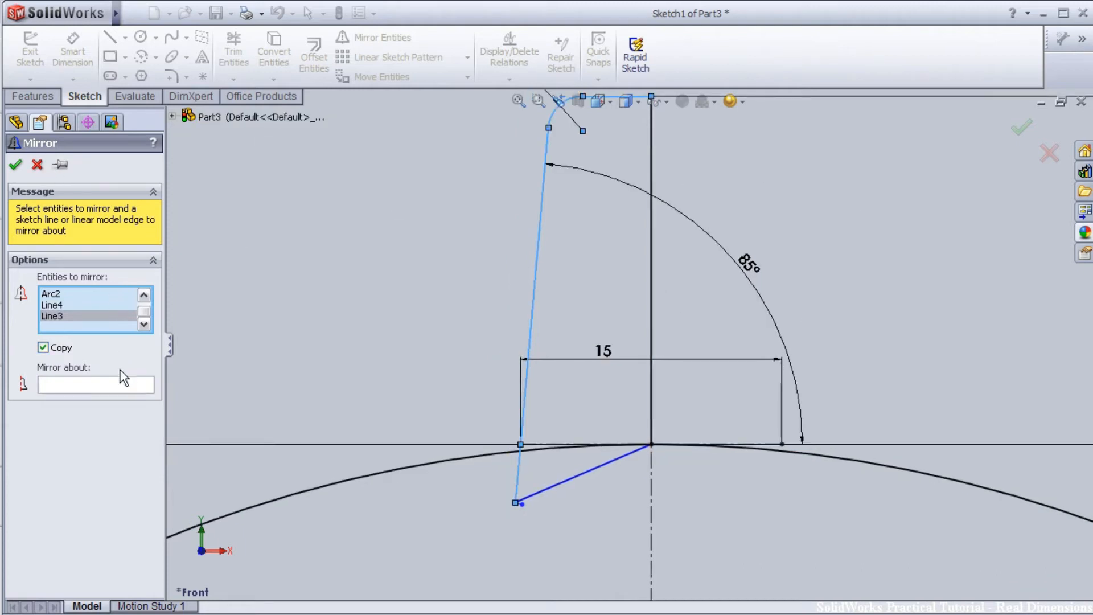
pyautogui.click(133, 386)
pyautogui.click(651, 239)
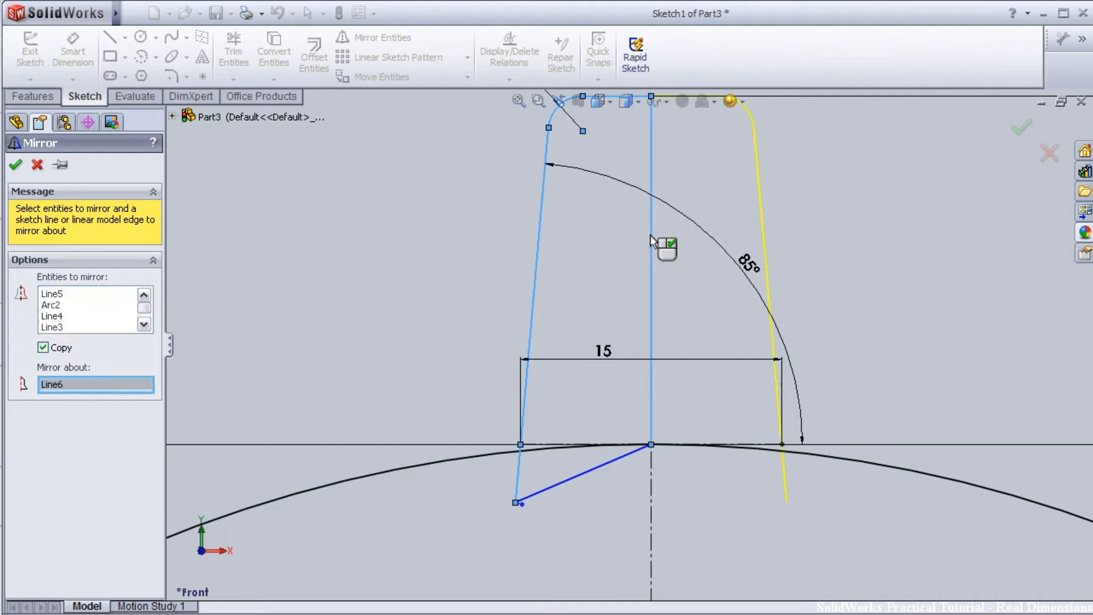
pyautogui.click(16, 165)
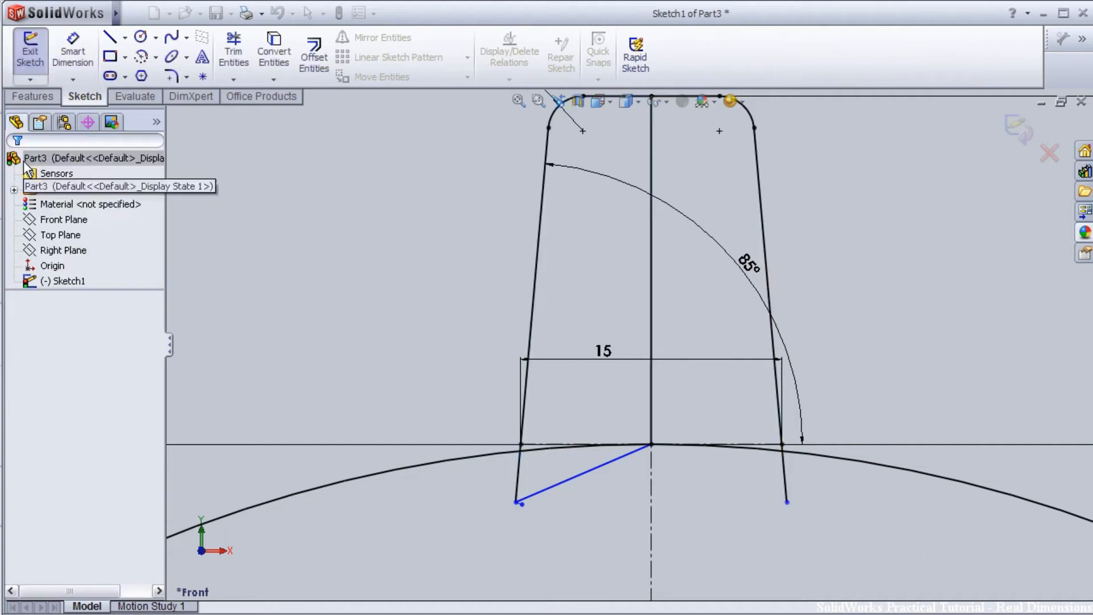
# - Trim away the tooth's solid vertical midline, the slanted line below it and both flank ends extending inside the root circle
pyautogui.click(234, 69)
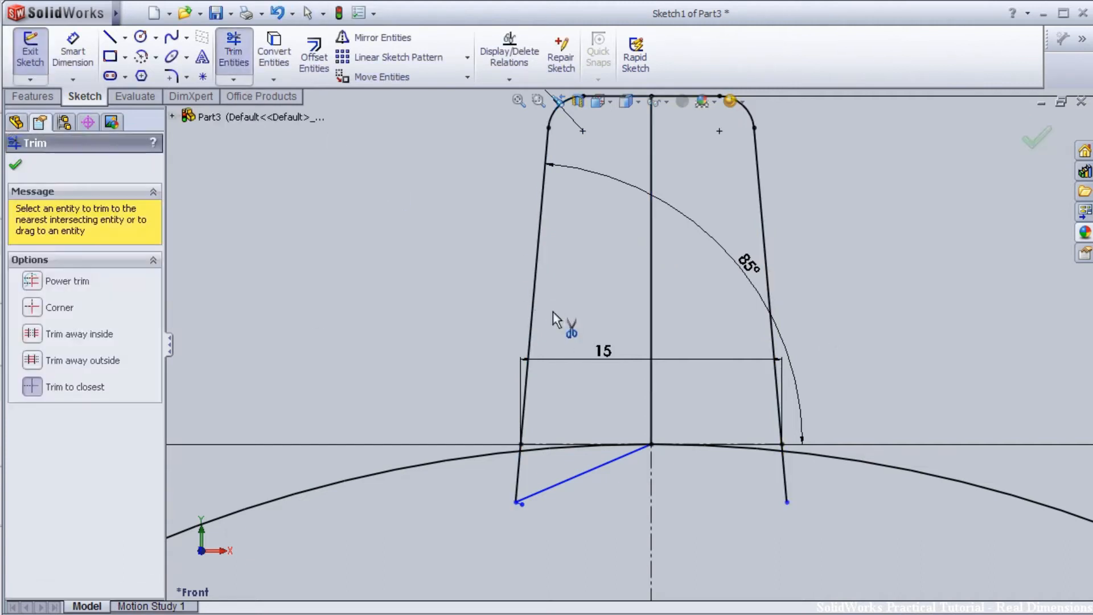
pyautogui.scroll(-2, 544, 332)
pyautogui.click(699, 302)
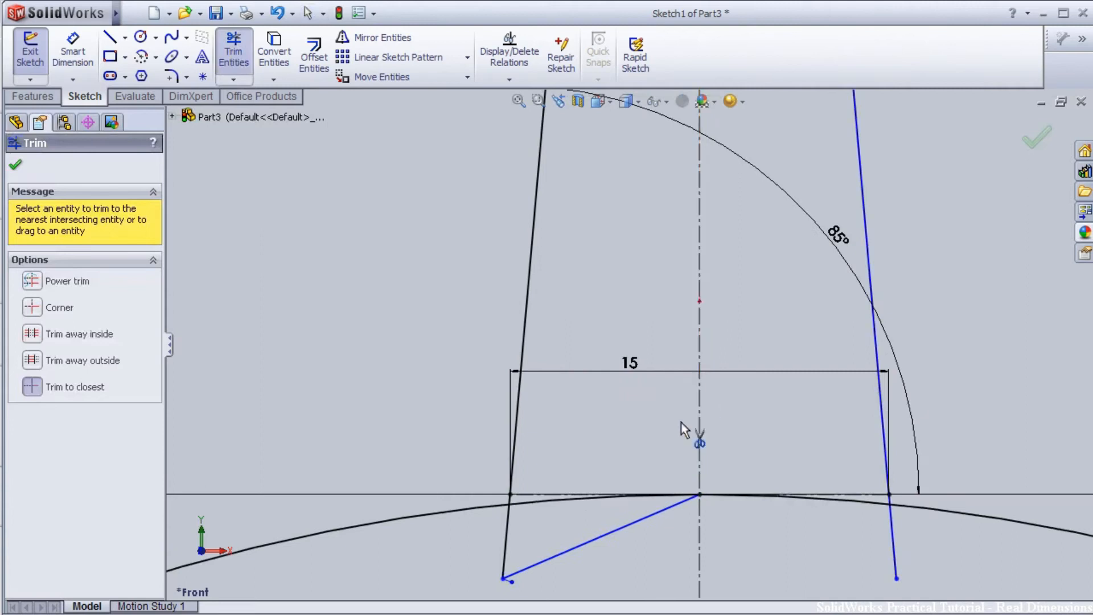
pyautogui.click(663, 510)
pyautogui.click(505, 535)
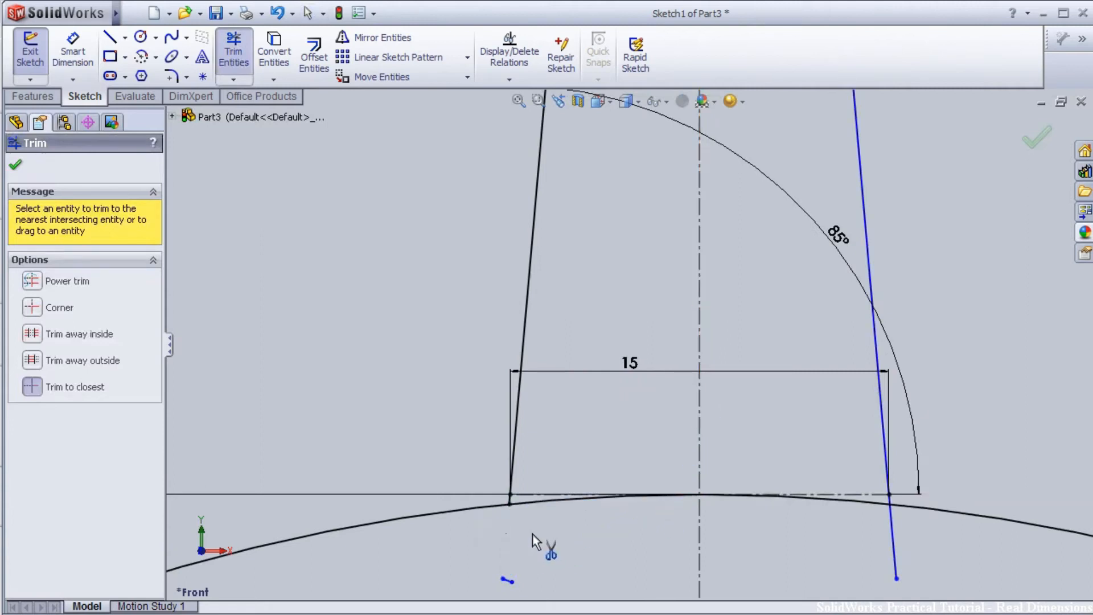
pyautogui.click(895, 540)
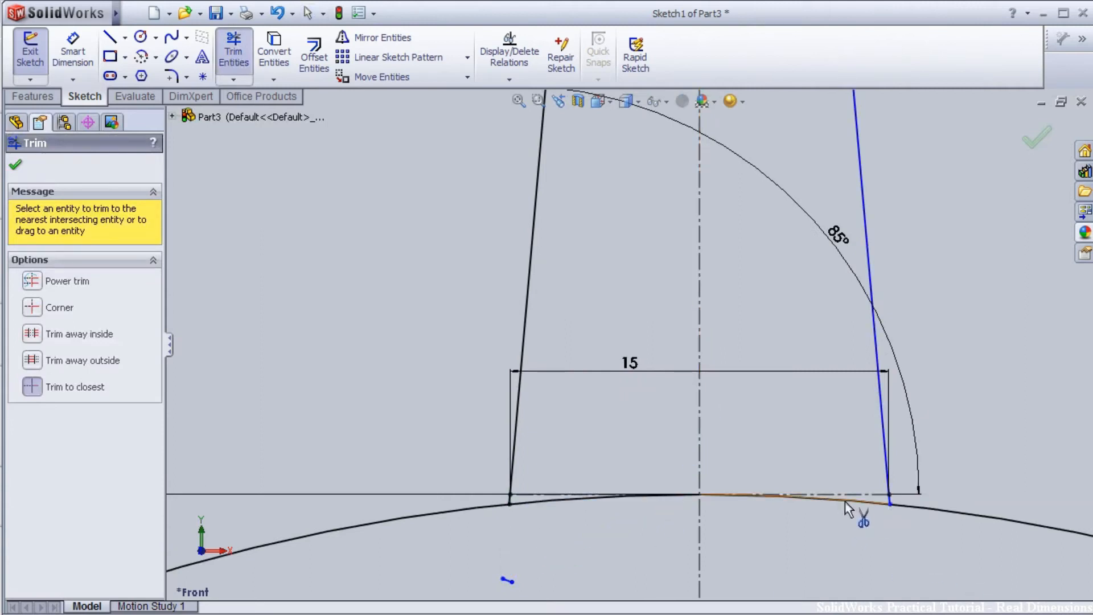
pyautogui.scroll(-2, 845, 501)
pyautogui.scroll(4, 700, 435)
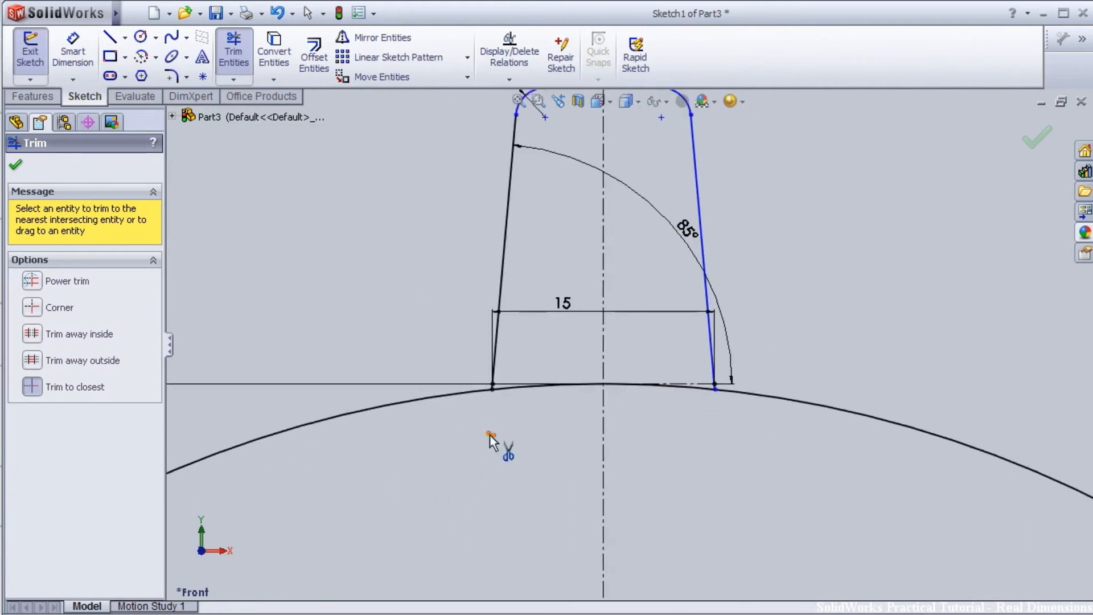
pyautogui.scroll(2, 871, 334)
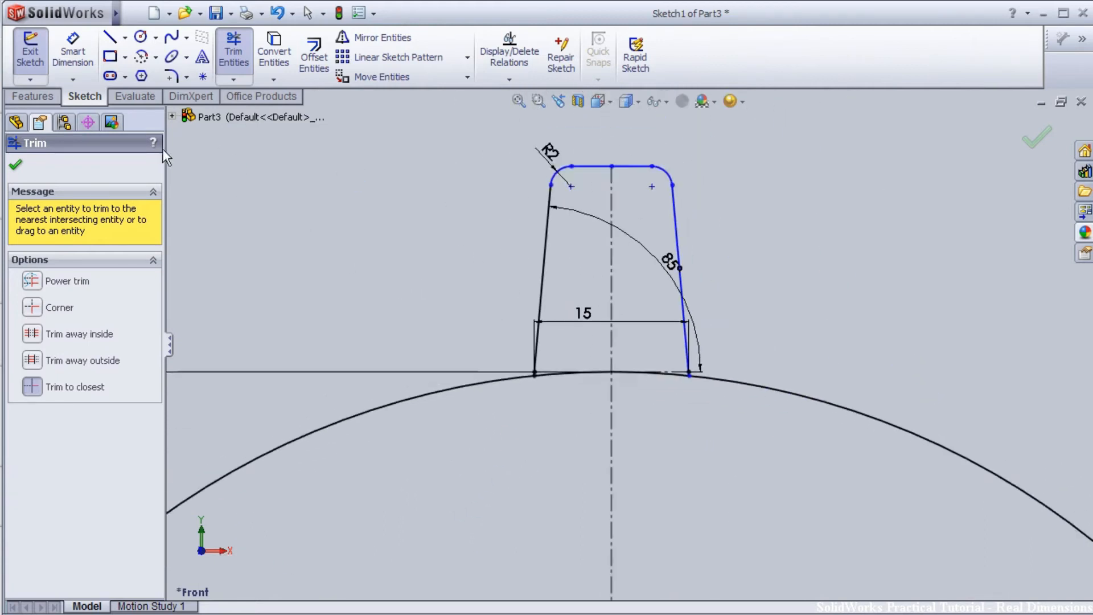
pyautogui.click(16, 167)
# - Set up a circular sketch pattern of 25 equally spaced instances over 360 degrees around the root circle's center
pyautogui.scroll(2, 626, 346)
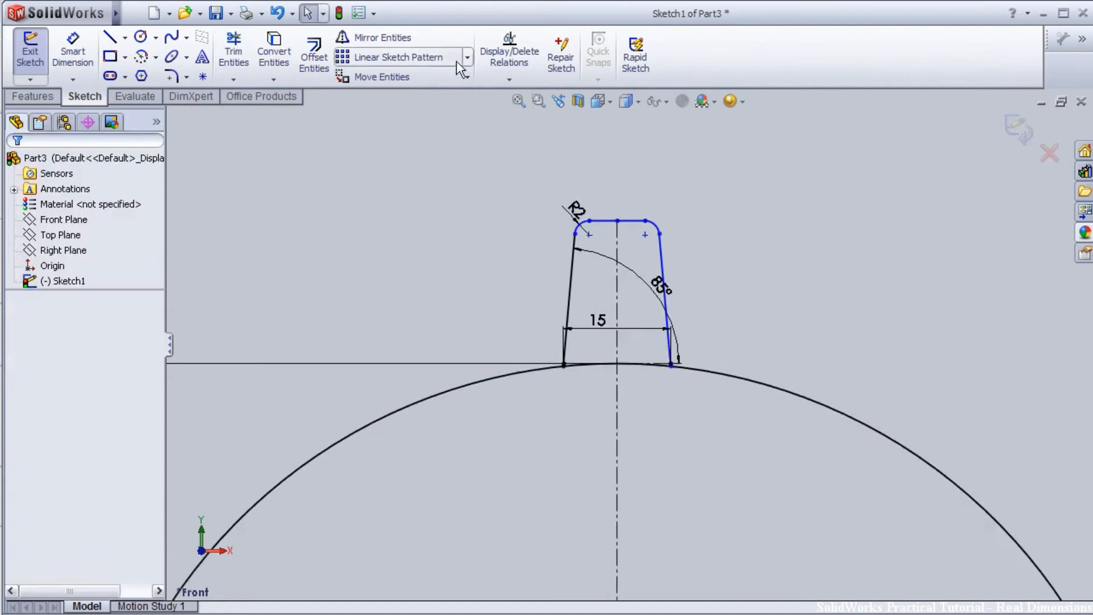
pyautogui.click(467, 76)
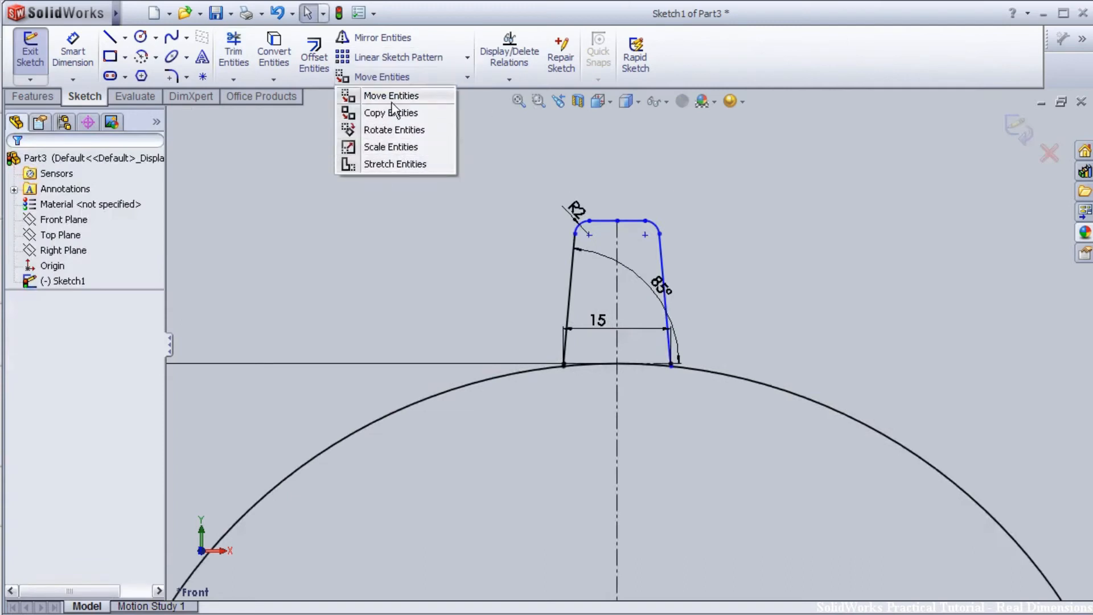
pyautogui.click(466, 57)
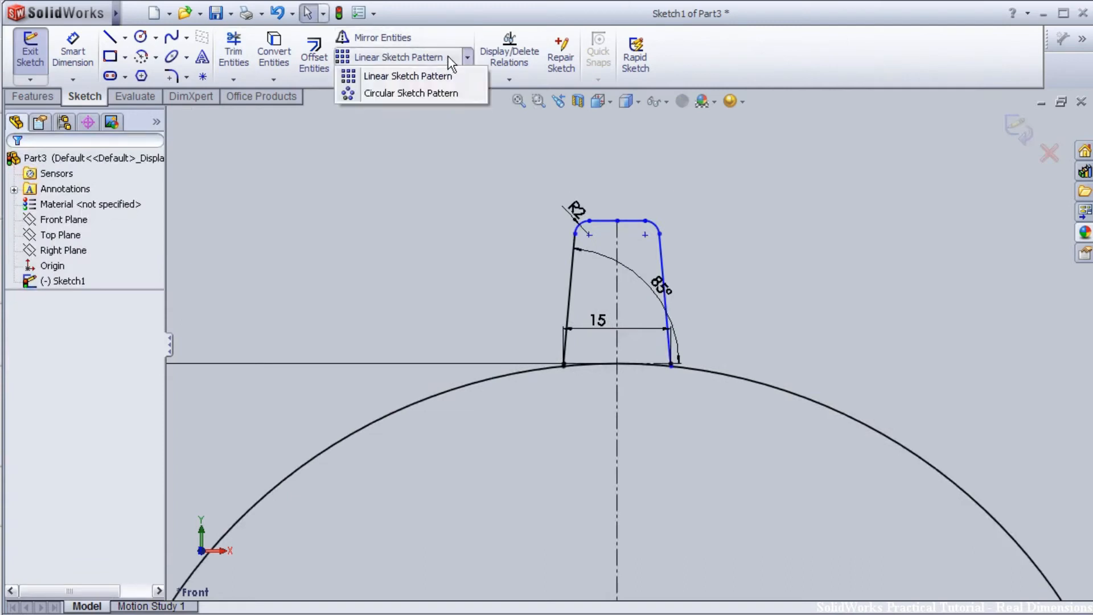
pyautogui.click(450, 93)
pyautogui.click(87, 368)
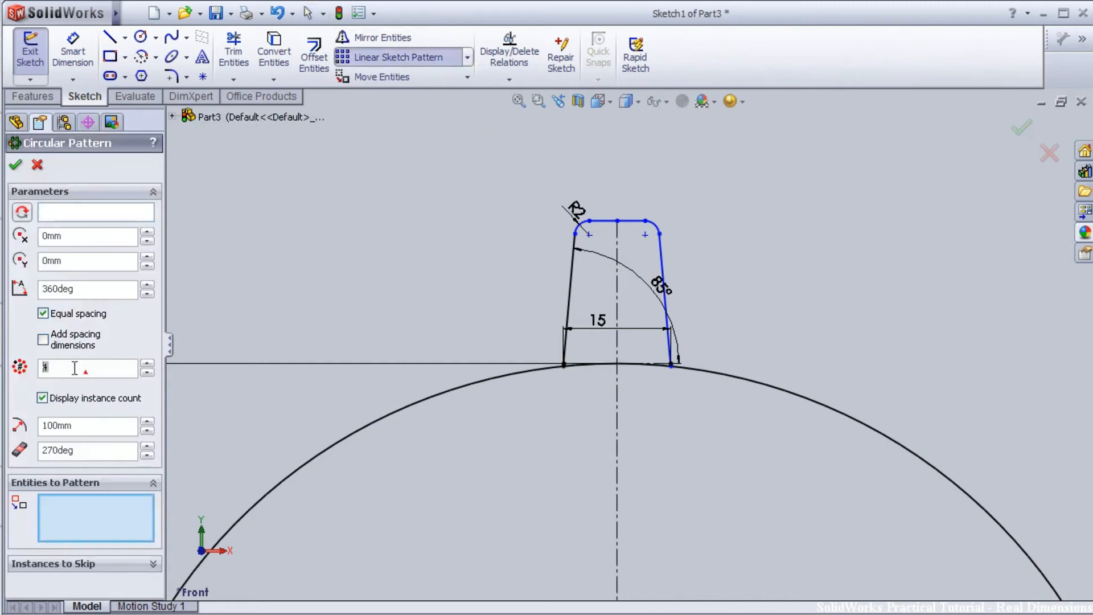
pyautogui.click(81, 212)
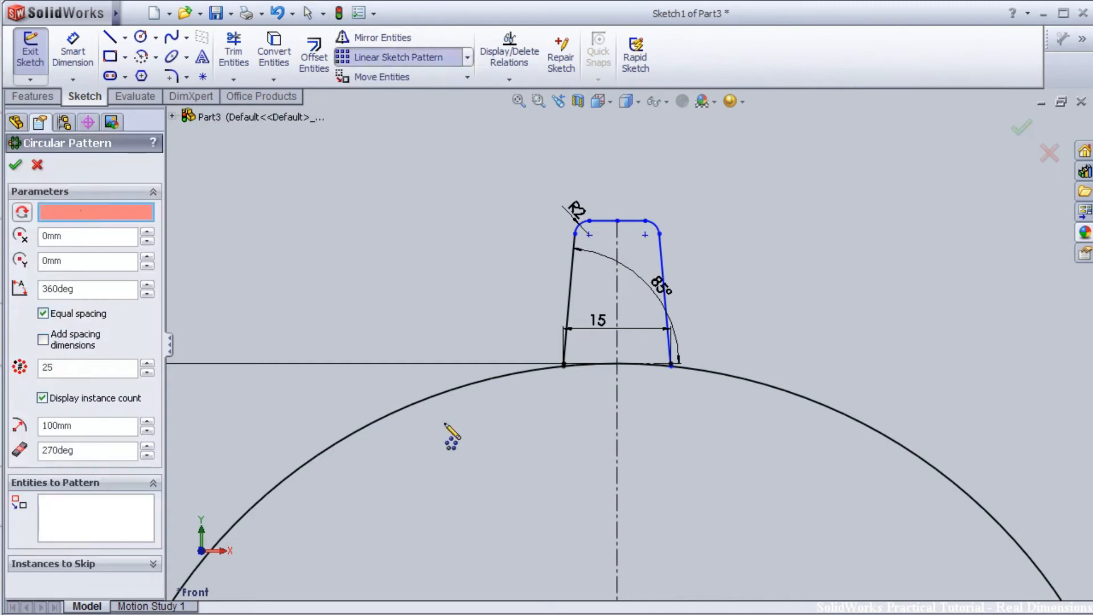
pyautogui.click(444, 396)
pyautogui.scroll(2, 303, 425)
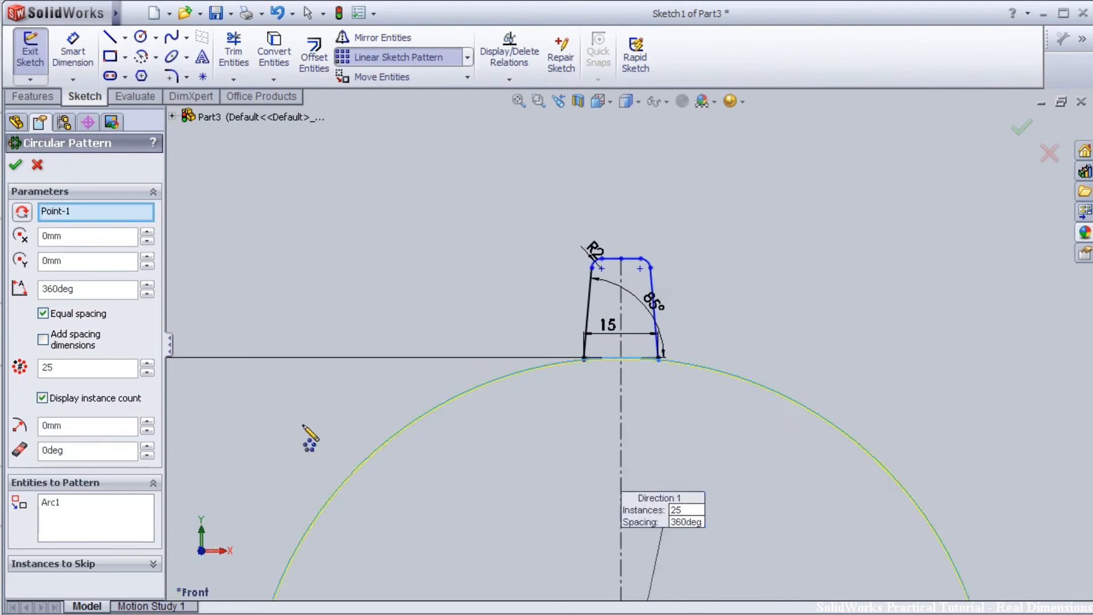
# - Replace the root circle in the pattern's entities with the tooth's two flanks, both fillet arcs and the tip lines
pyautogui.click(57, 518)
pyautogui.scroll(-3, 541, 390)
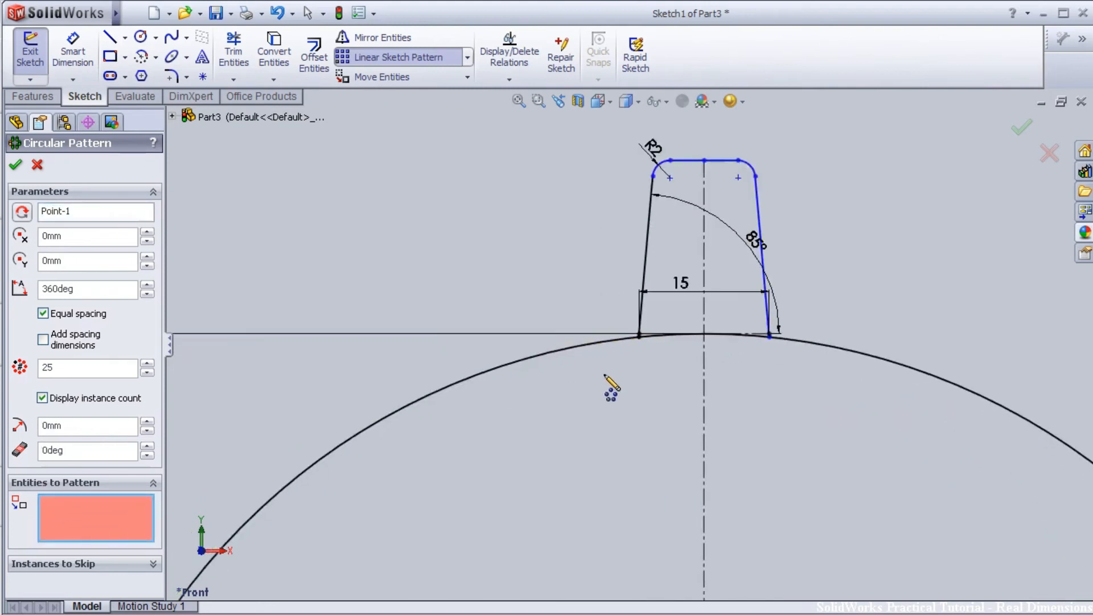
pyautogui.click(664, 215)
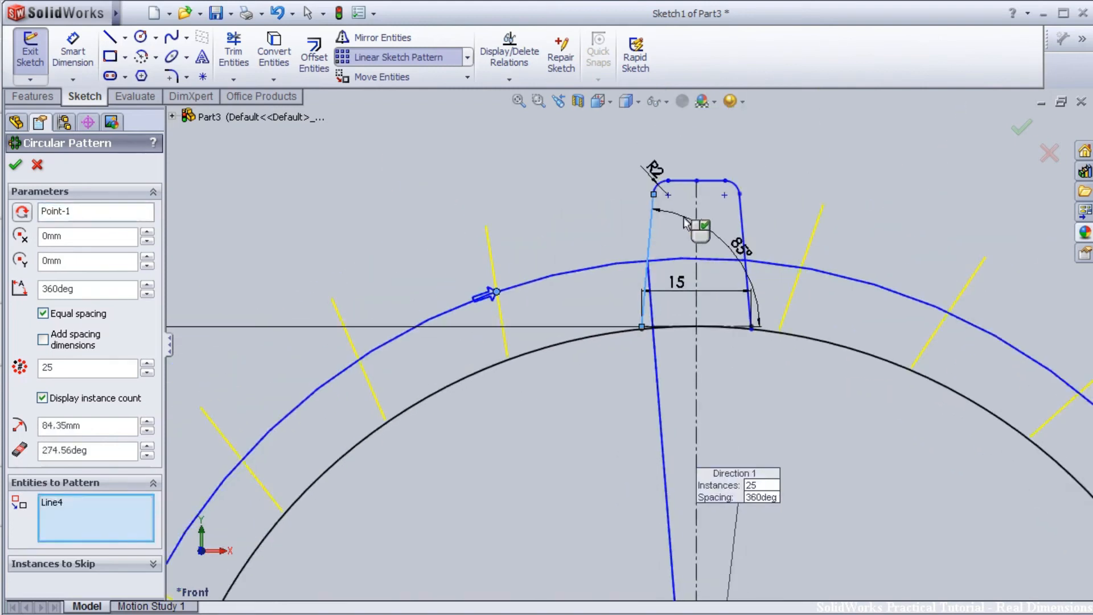
pyautogui.scroll(-3, 663, 199)
pyautogui.click(654, 202)
pyautogui.click(718, 198)
pyautogui.click(764, 207)
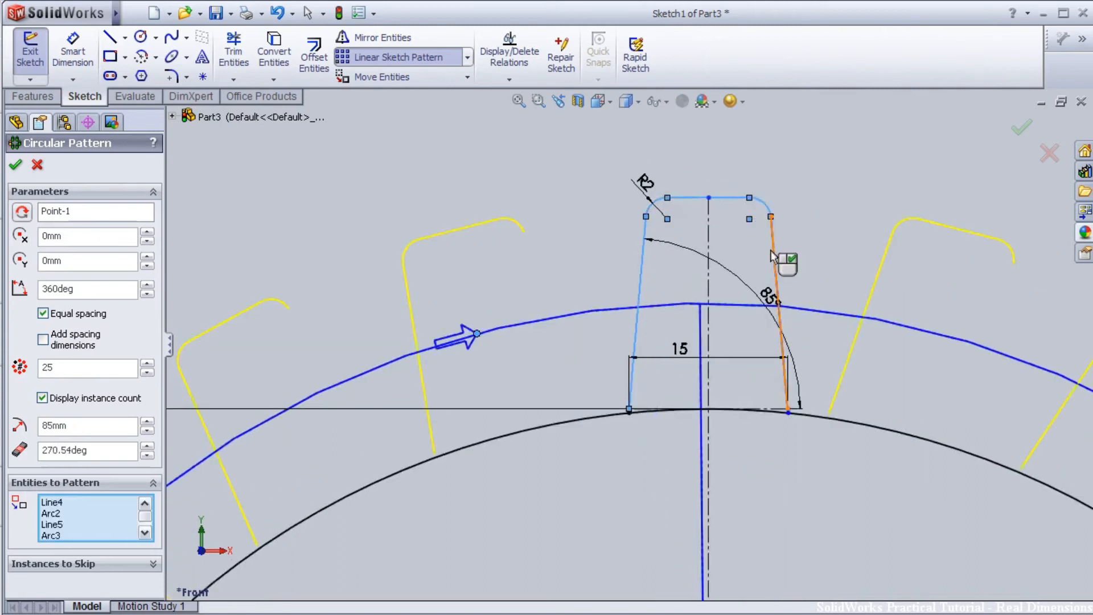
# - Add the short root segments below both flanks to the circular pattern's entities and apply the pattern
pyautogui.scroll(-5, 787, 422)
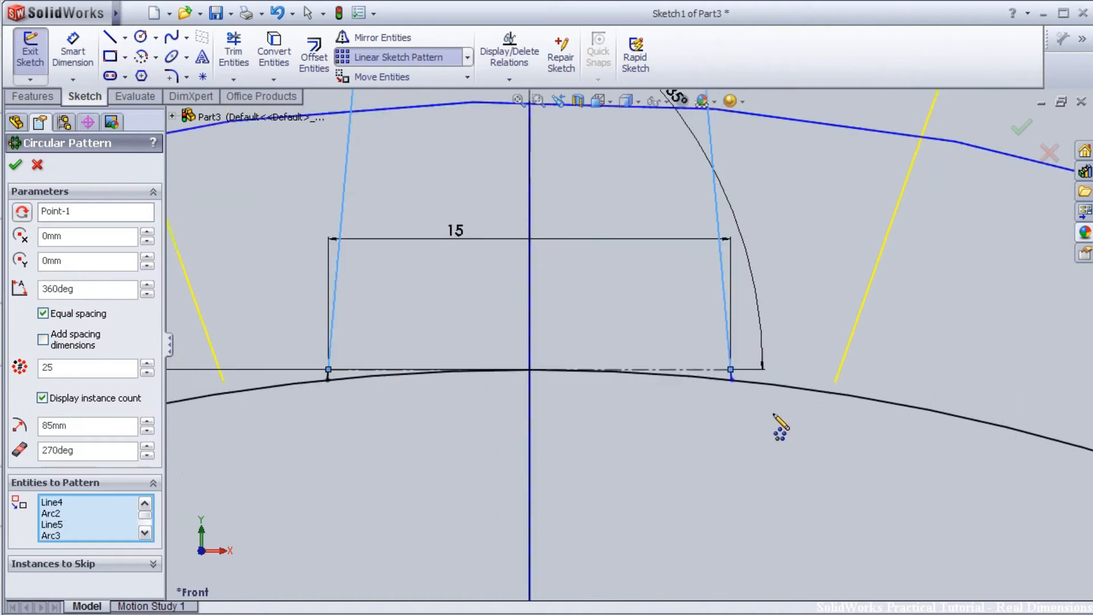
pyautogui.scroll(-3, 769, 413)
pyautogui.click(721, 353)
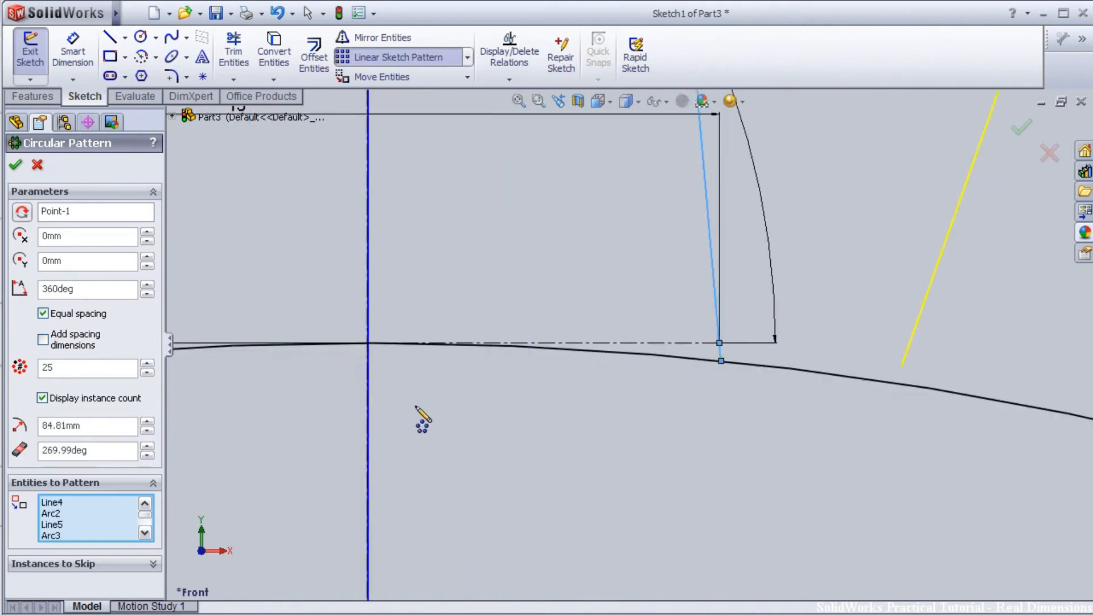
pyautogui.scroll(2, 415, 406)
pyautogui.scroll(3, 479, 314)
pyautogui.scroll(-6, 232, 421)
pyautogui.click(529, 271)
pyautogui.scroll(6, 537, 263)
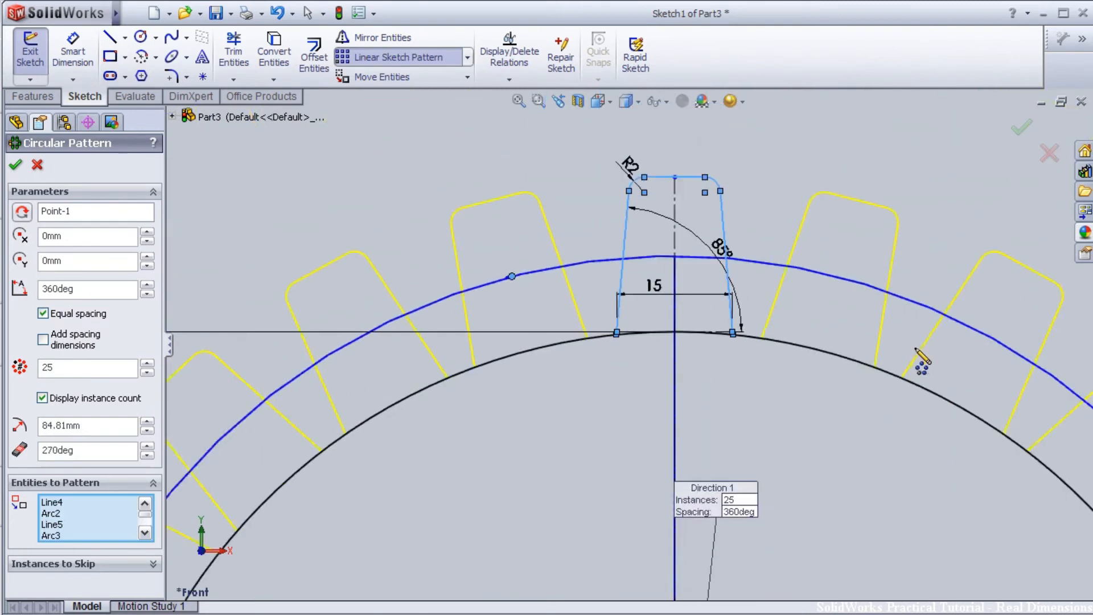
pyautogui.scroll(3, 921, 360)
pyautogui.scroll(5, 905, 376)
pyautogui.scroll(-5, 700, 501)
pyautogui.scroll(3, 699, 502)
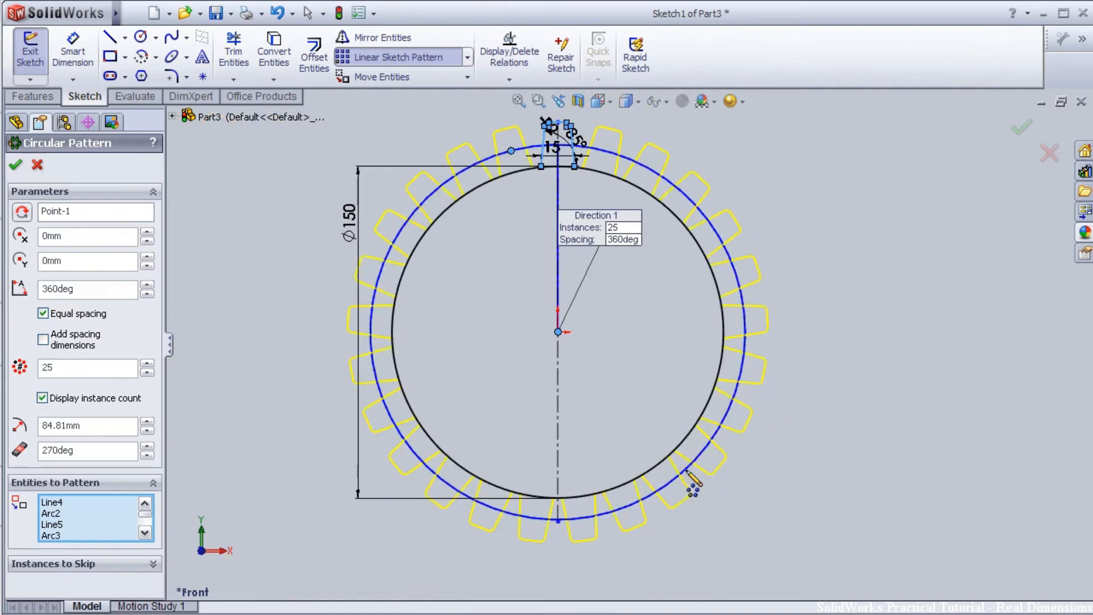
pyautogui.click(1023, 130)
# - Trim away the root circle segments underneath the patterned teeth, starting beside the original tooth and working counterclockwise
pyautogui.scroll(-3, 551, 262)
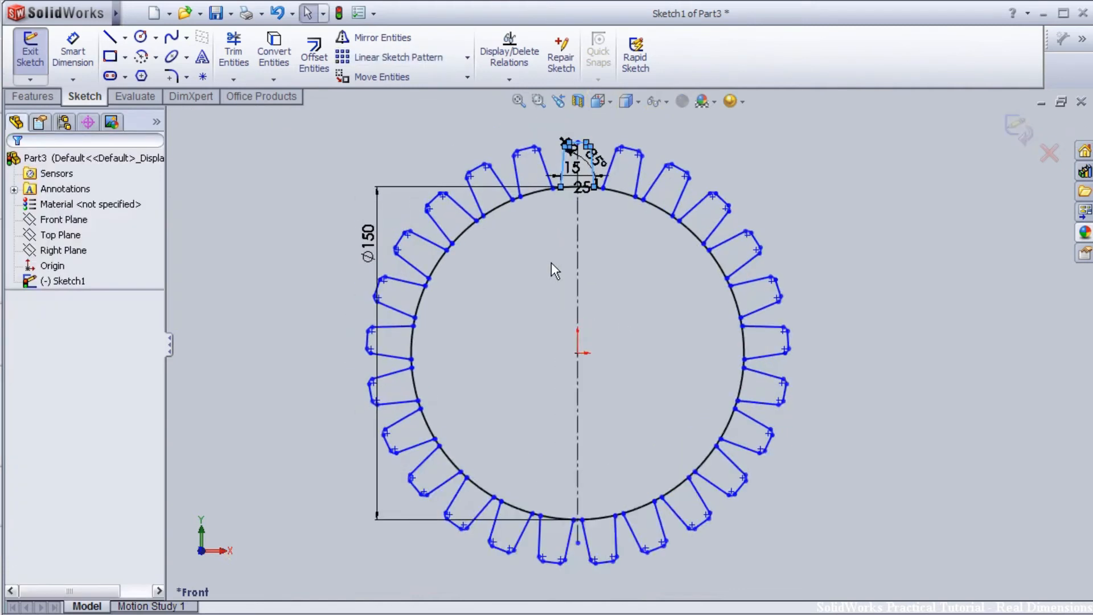
pyautogui.click(233, 52)
pyautogui.scroll(-2, 541, 211)
pyautogui.click(554, 191)
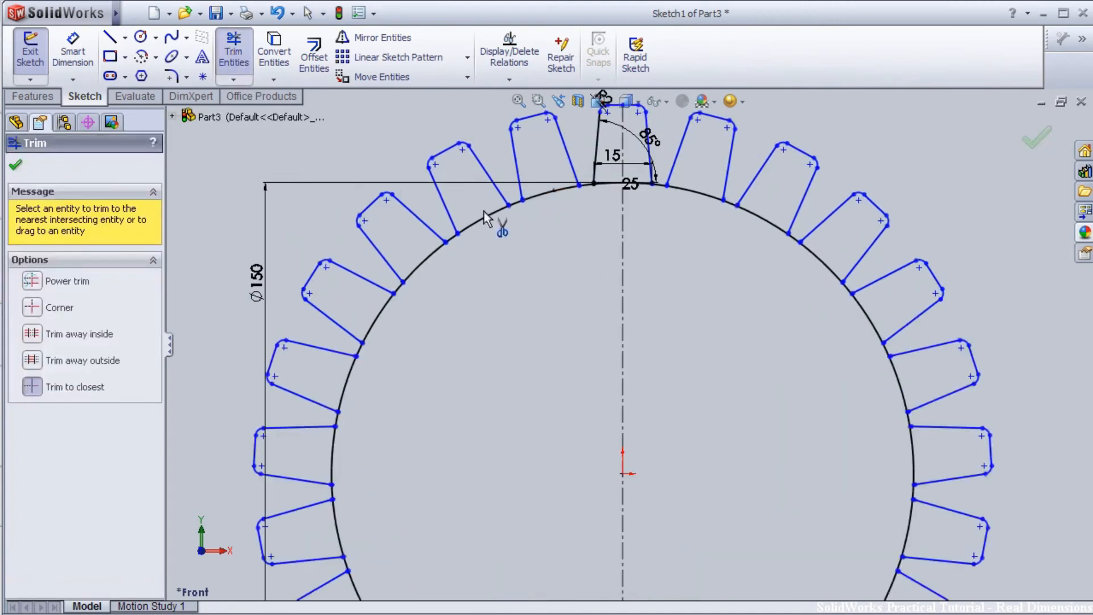
pyautogui.click(483, 220)
pyautogui.click(421, 260)
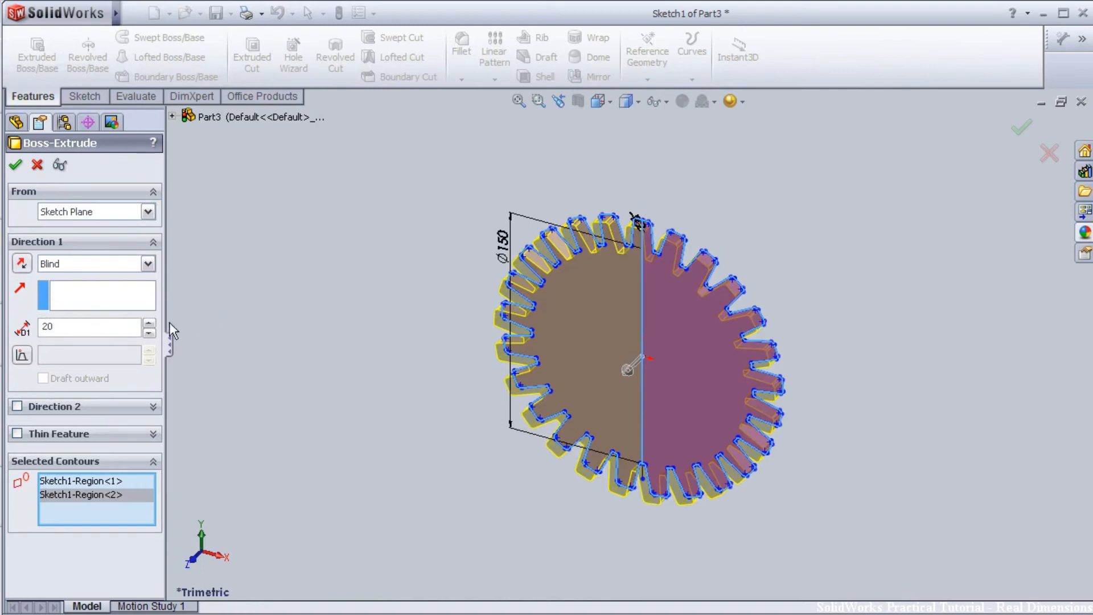
# - Extrude both gear halves of the sketch as a 20 mm blind boss and clear the selection
pyautogui.moveTo(747, 383); pyautogui.dragTo(785, 383, button='middle')
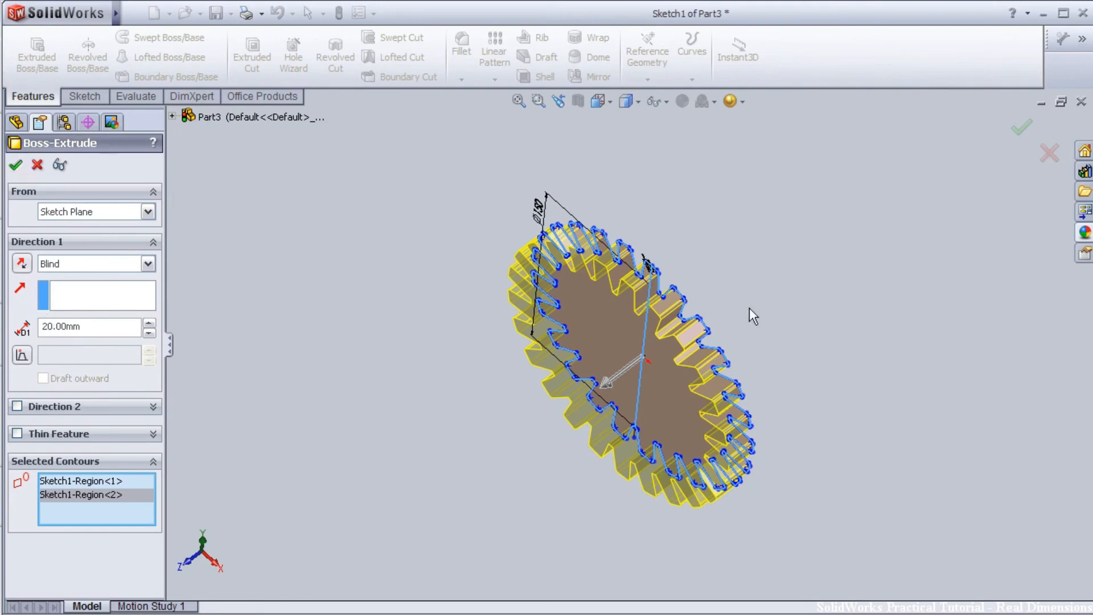
pyautogui.press('Return')
pyautogui.moveTo(507, 533); pyautogui.dragTo(573, 387, button='middle')
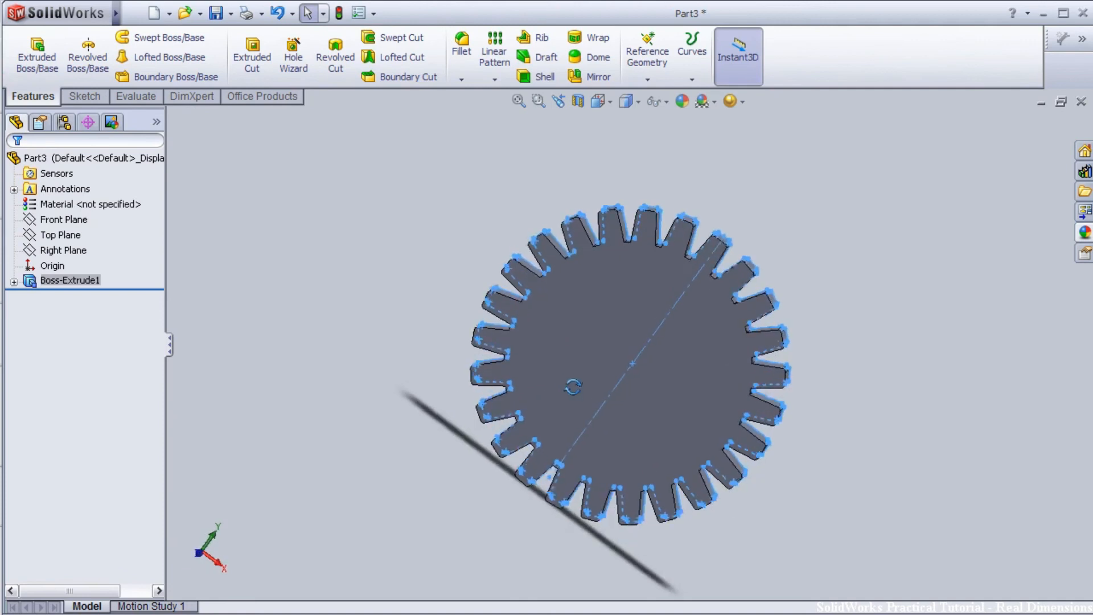
pyautogui.click(909, 393)
# - Examine the extruded gear's teeth, rounded tips and root gaps from several angles
pyautogui.moveTo(856, 415); pyautogui.dragTo(869, 388, button='middle')
pyautogui.scroll(1, 868, 388)
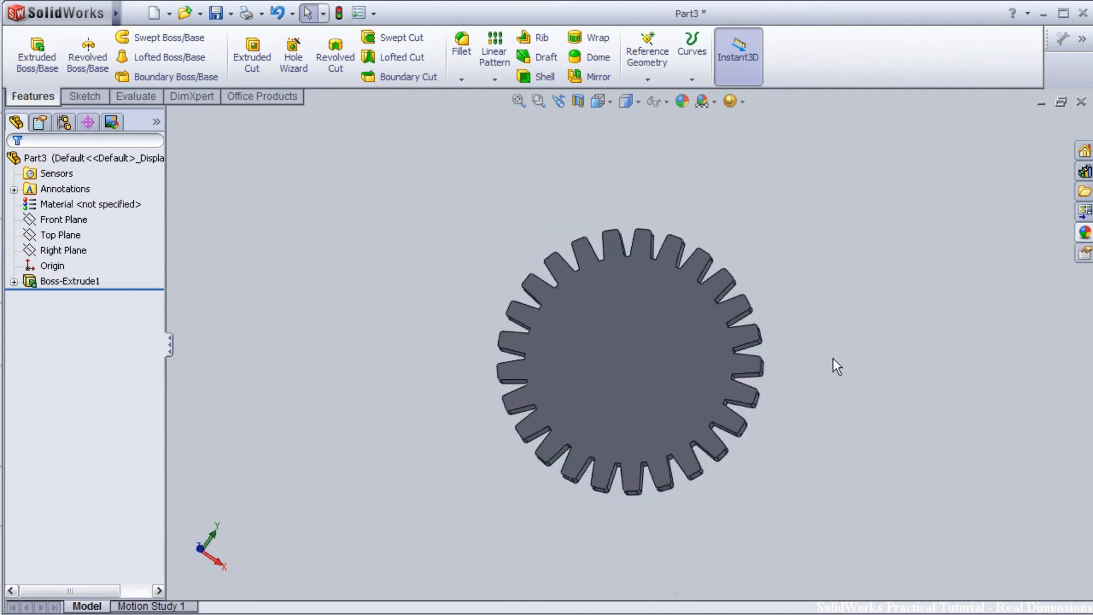
pyautogui.scroll(-2, 802, 346)
pyautogui.moveTo(743, 342); pyautogui.dragTo(776, 454, button='middle')
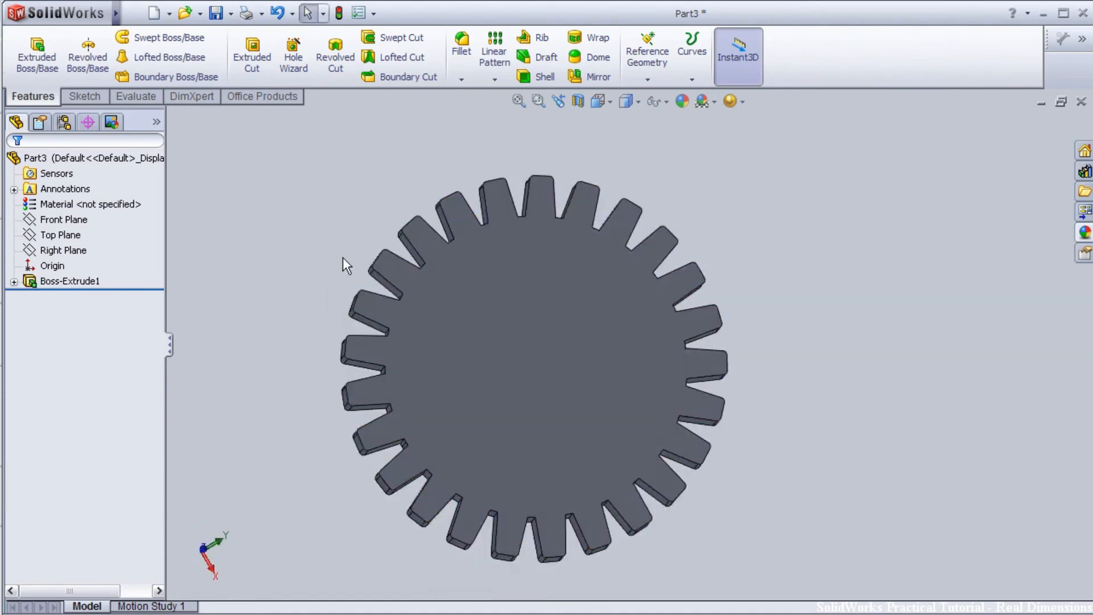
pyautogui.scroll(-2, 351, 237)
pyautogui.scroll(-2, 398, 293)
pyautogui.scroll(2, 647, 304)
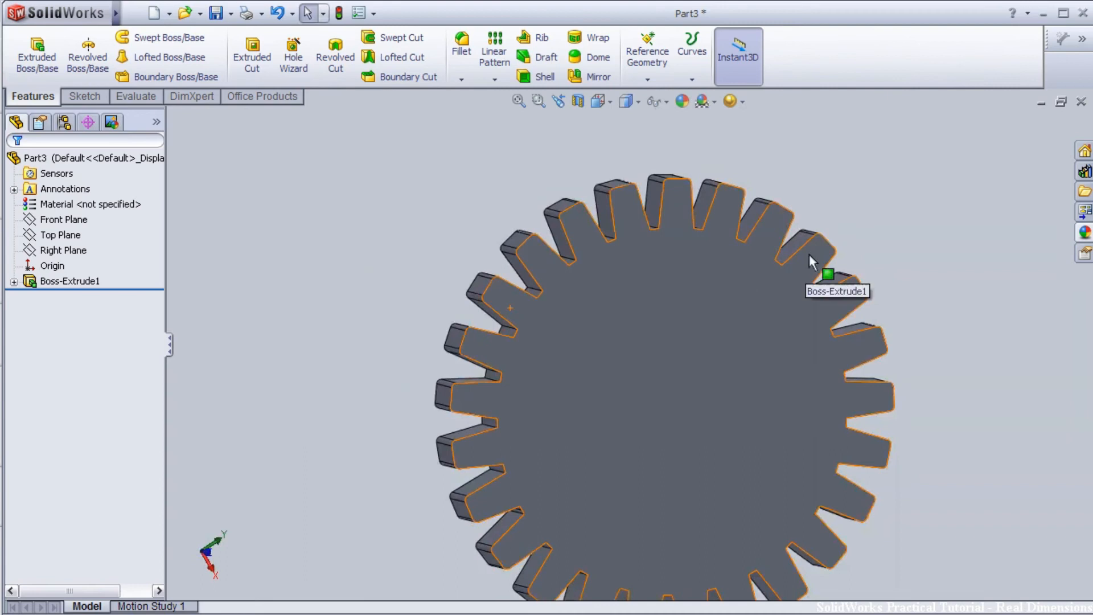
pyautogui.scroll(-2, 808, 254)
pyautogui.scroll(1, 762, 251)
pyautogui.scroll(2, 820, 236)
pyautogui.moveTo(820, 236); pyautogui.dragTo(776, 335, button='middle')
pyautogui.scroll(-2, 770, 425)
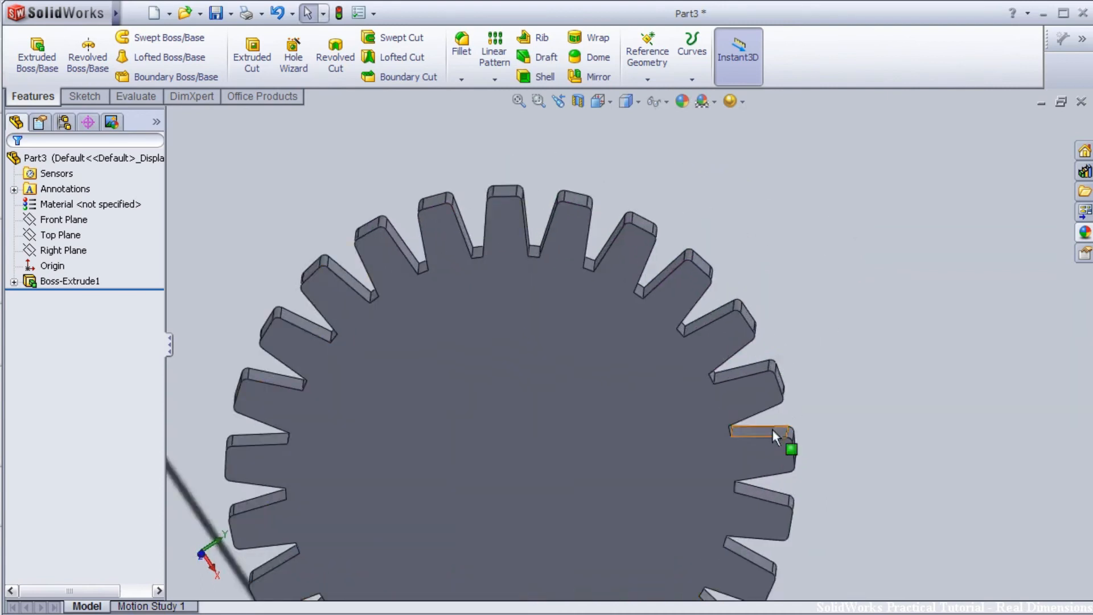
pyautogui.scroll(2, 772, 429)
pyautogui.moveTo(690, 486); pyautogui.dragTo(763, 317, button='middle')
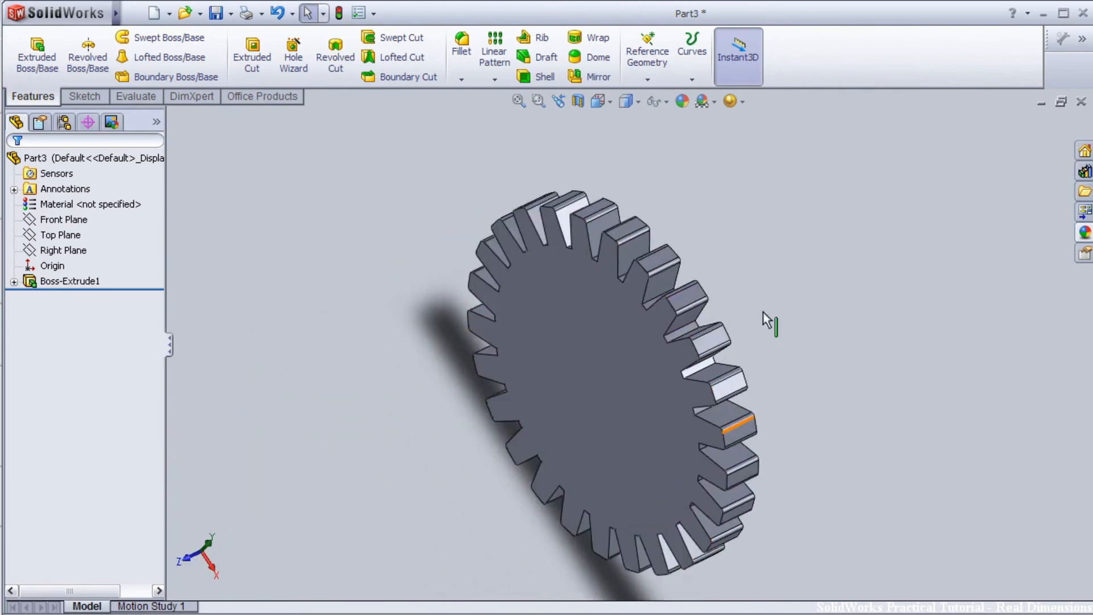
pyautogui.scroll(-2, 739, 300)
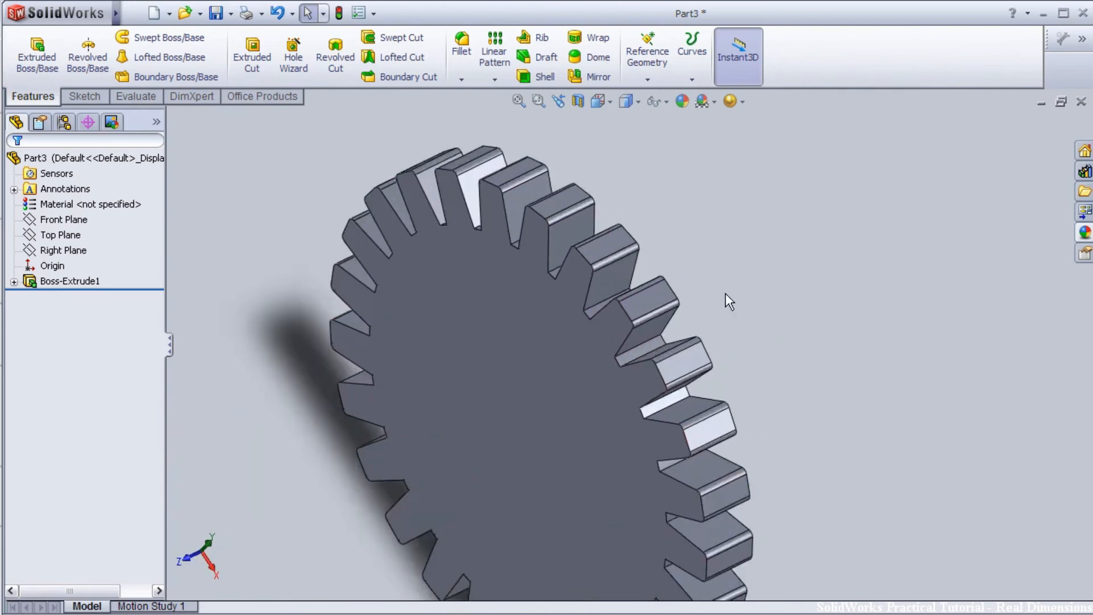
pyautogui.moveTo(726, 294); pyautogui.dragTo(831, 263, button='middle')
pyautogui.scroll(2, 944, 288)
pyautogui.scroll(-1, 803, 268)
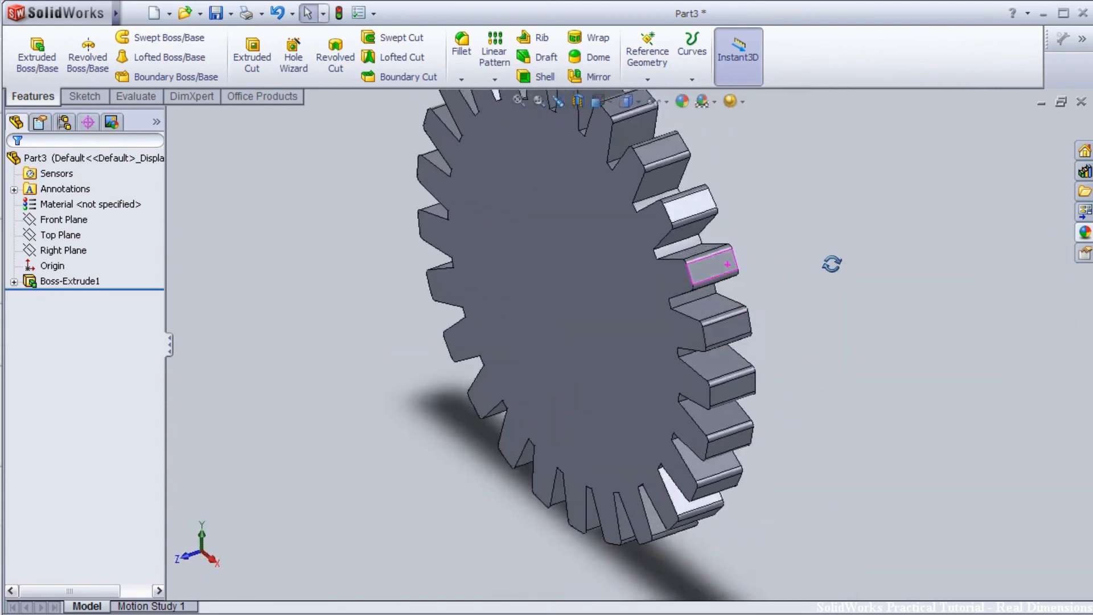